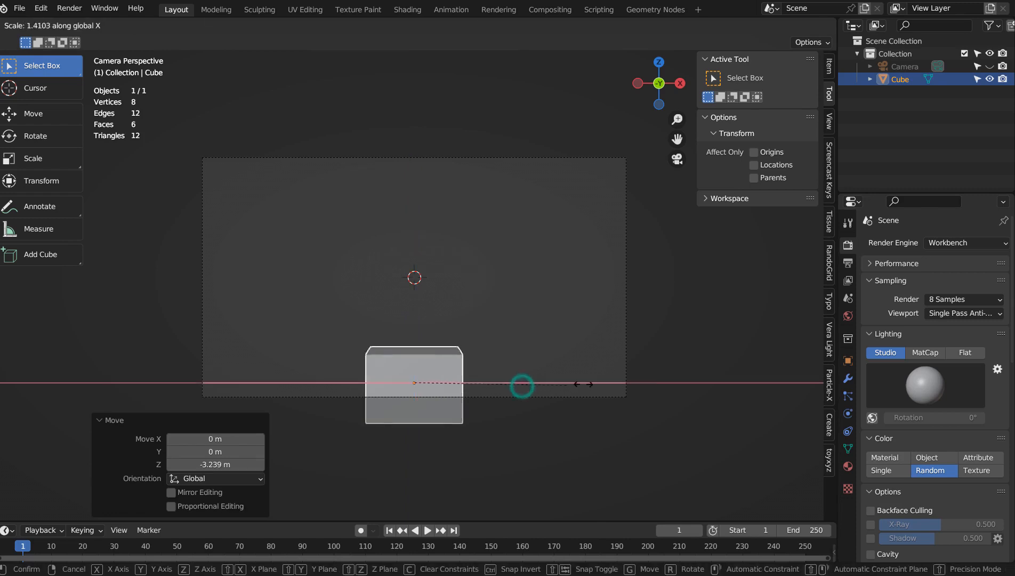
# Stretch the cube along the global X axis into a wide block and select its top face in Edit Mode
pyautogui.click(822, 367)
pyautogui.press('Tab')
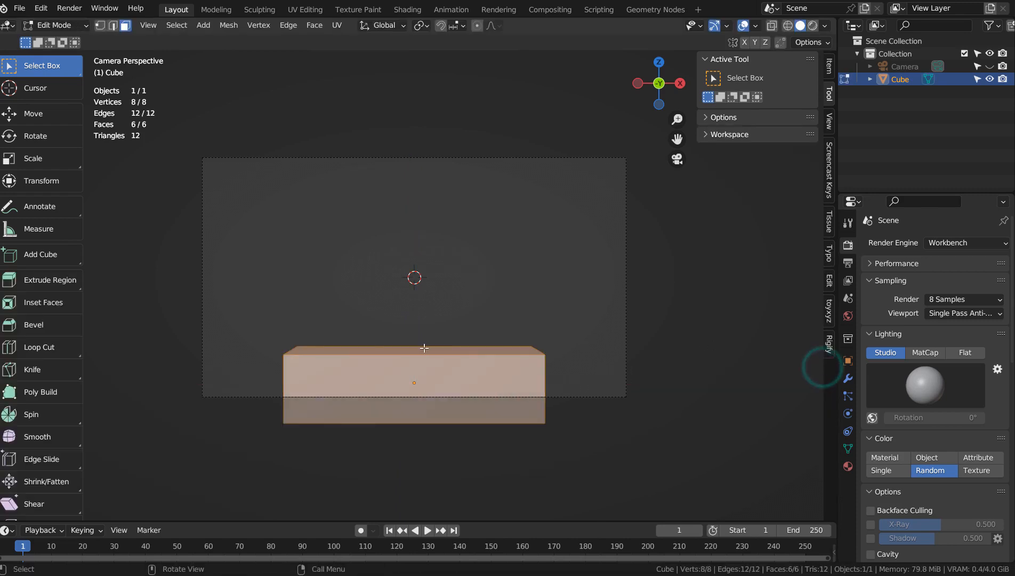
pyautogui.click(414, 350)
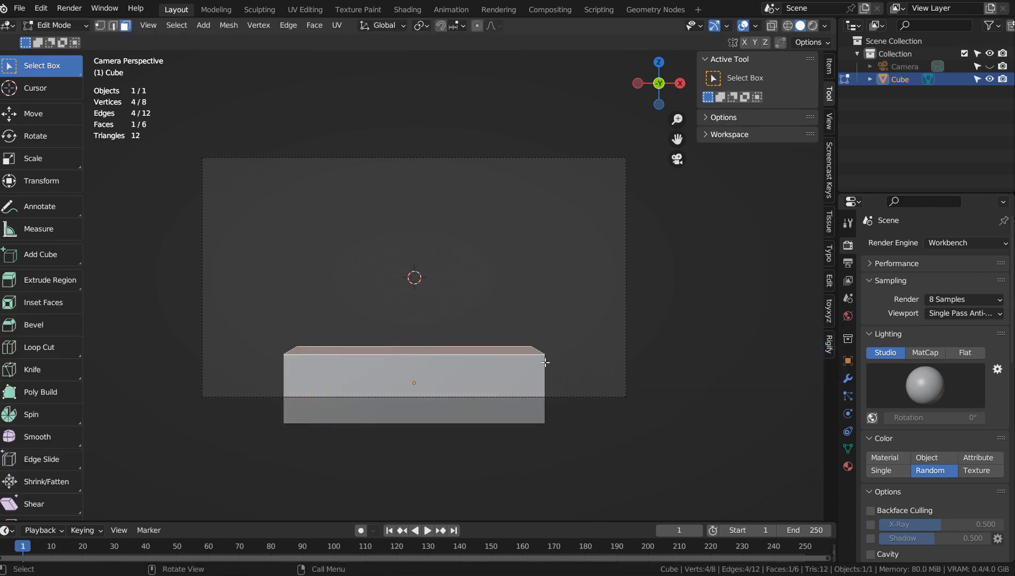
pyautogui.press('o')
pyautogui.press('s')
pyautogui.click(728, 276)
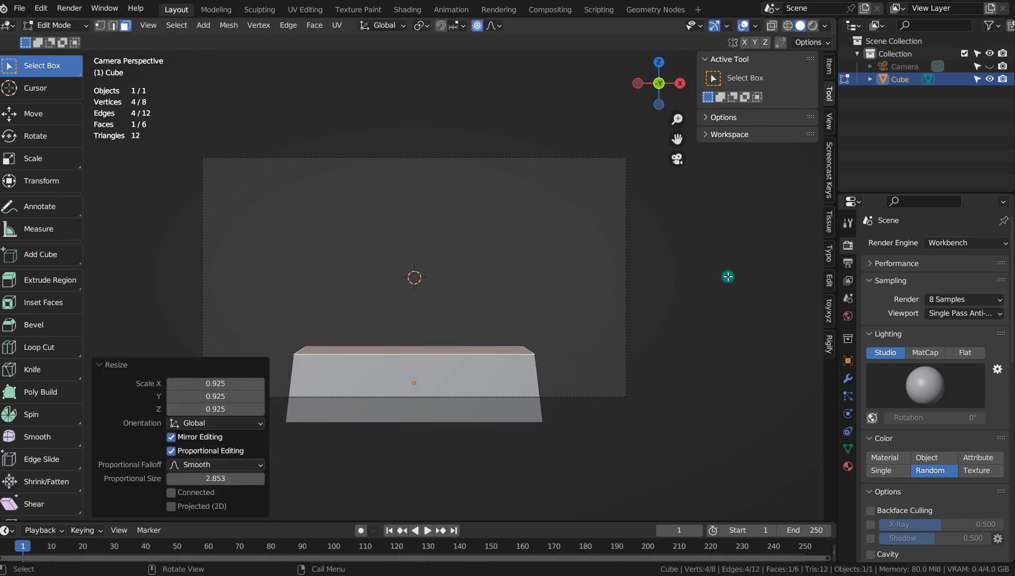
pyautogui.hotkey('ctrl', 'z')
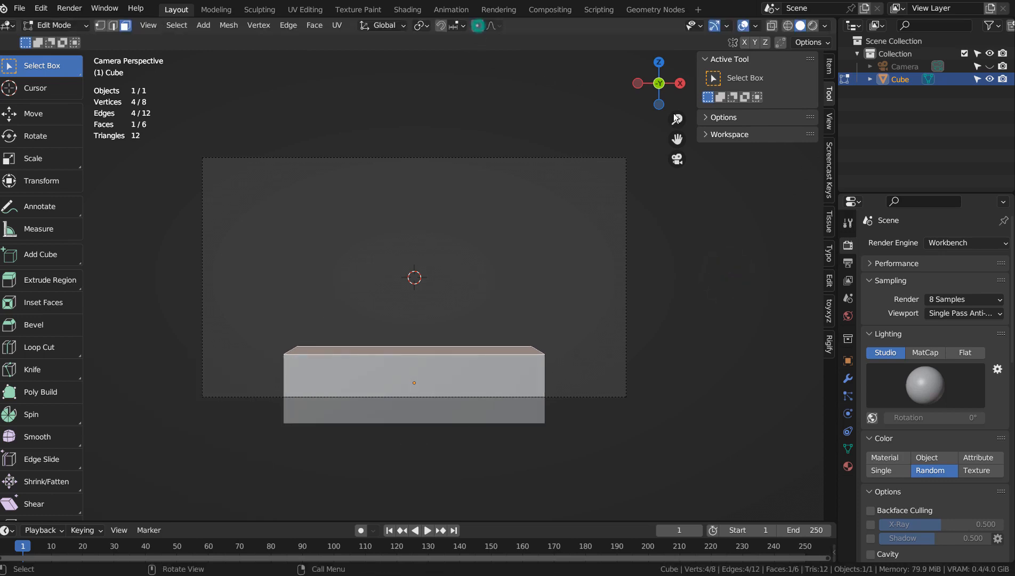
# Enable the Screencast Keys display and hide the viewport sidebar
pyautogui.click(828, 157)
pyautogui.click(714, 59)
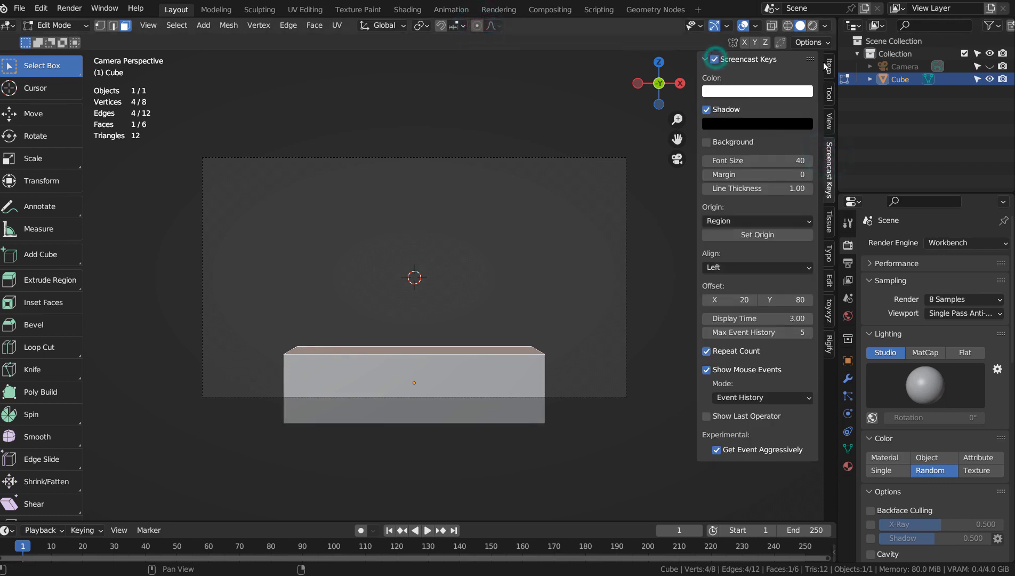
pyautogui.click(826, 66)
pyautogui.press('n')
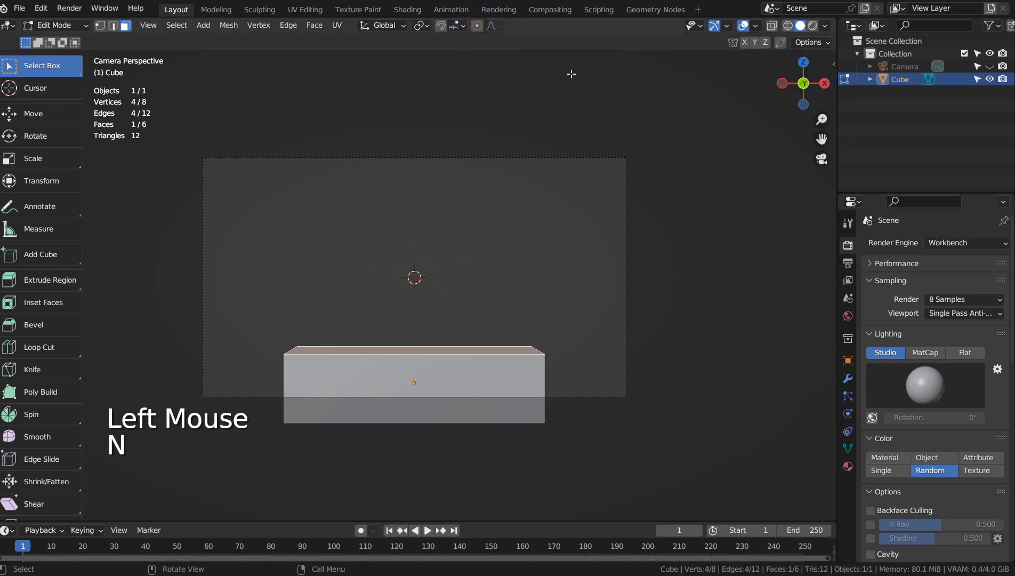
# Inset the block's top face with zero thickness and scale the inset face to about 0.715
pyautogui.click(452, 353)
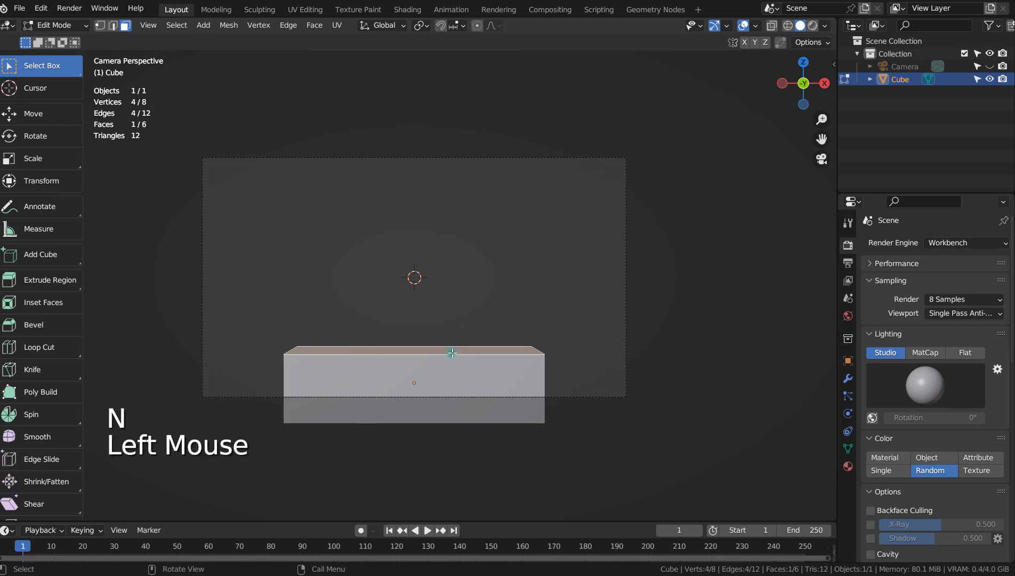
pyautogui.press('i')
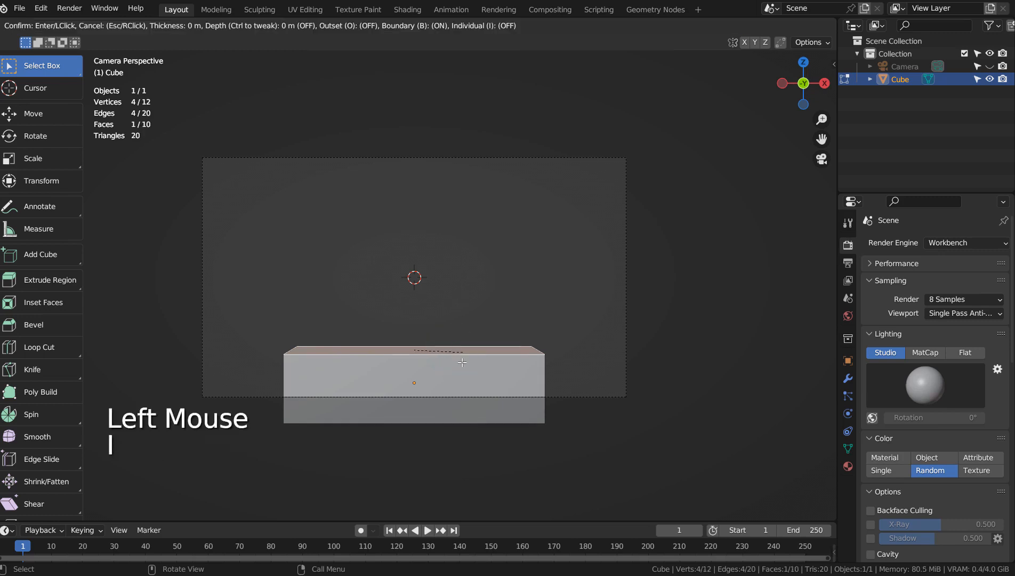
pyautogui.click(460, 356)
pyautogui.press('s')
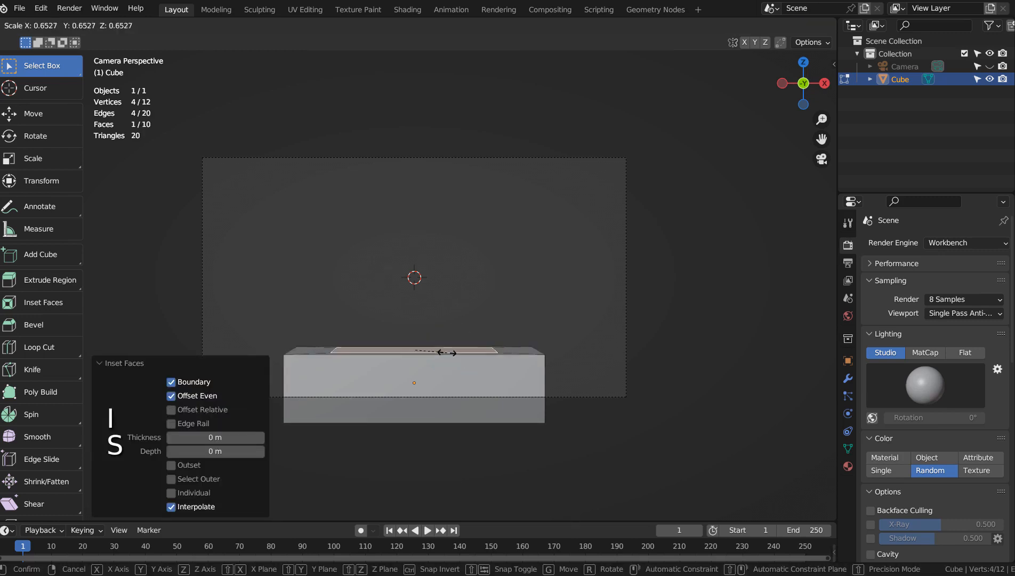
pyautogui.click(453, 355)
# Raise the inset face about 0.507 m along Z and extrude it upward into a narrower second tier
pyautogui.press('g')
pyautogui.press('z')
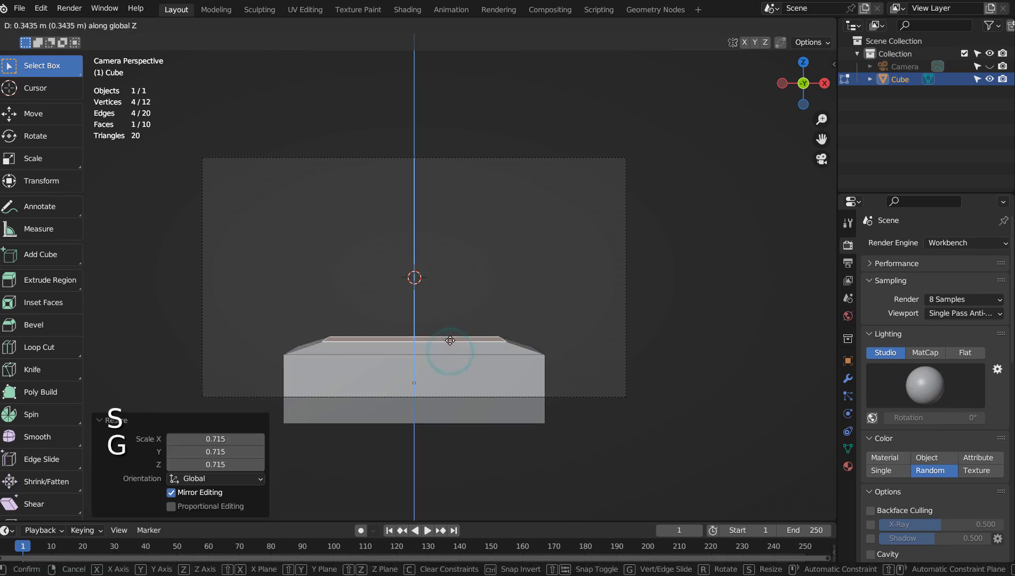
pyautogui.click(450, 336)
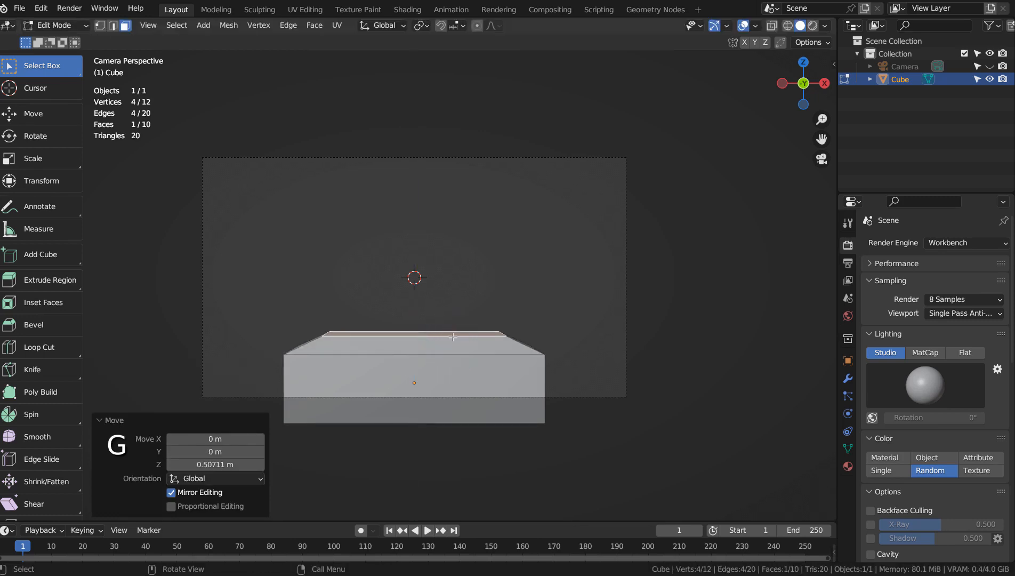
pyautogui.press('e')
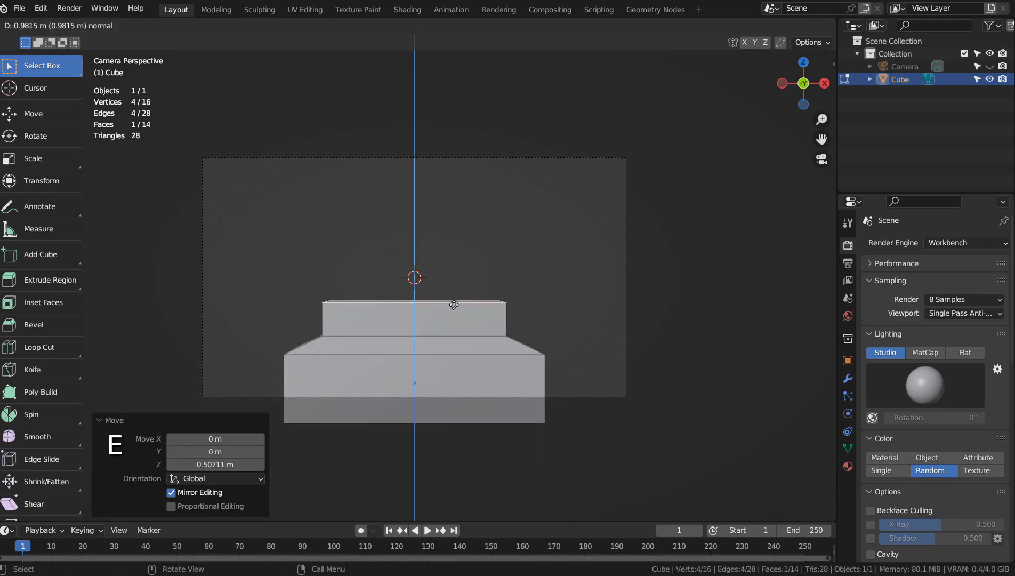
pyautogui.click(456, 290)
# Add a level 3 subdivision to the object and a loop cut around the base block slid down to its bottom edge
pyautogui.press('Tab')
pyautogui.hotkey('ctrl', '3')
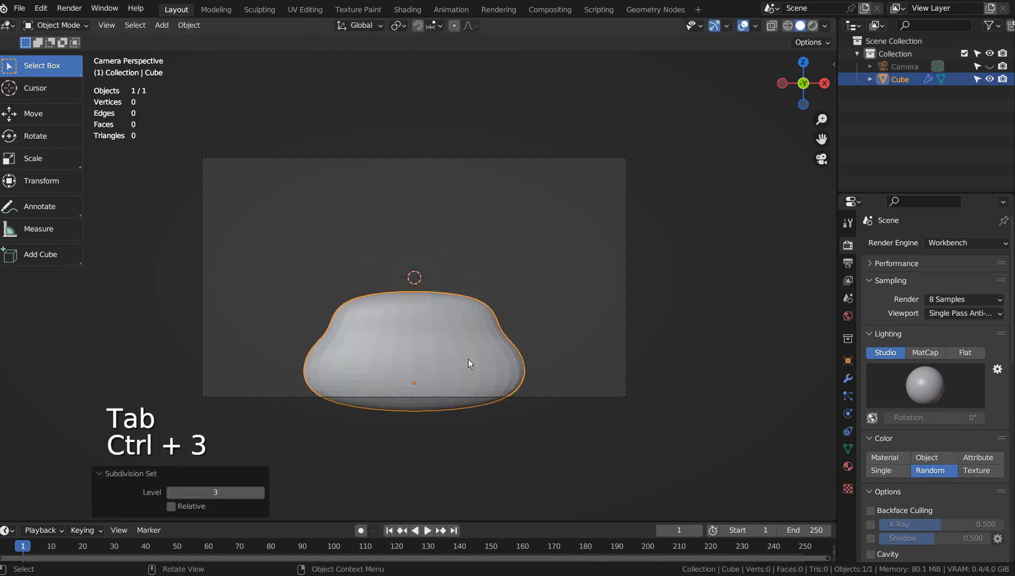
pyautogui.press('Tab')
pyautogui.hotkey('ctrl', 'r')
pyautogui.click(543, 378)
pyautogui.click(550, 432)
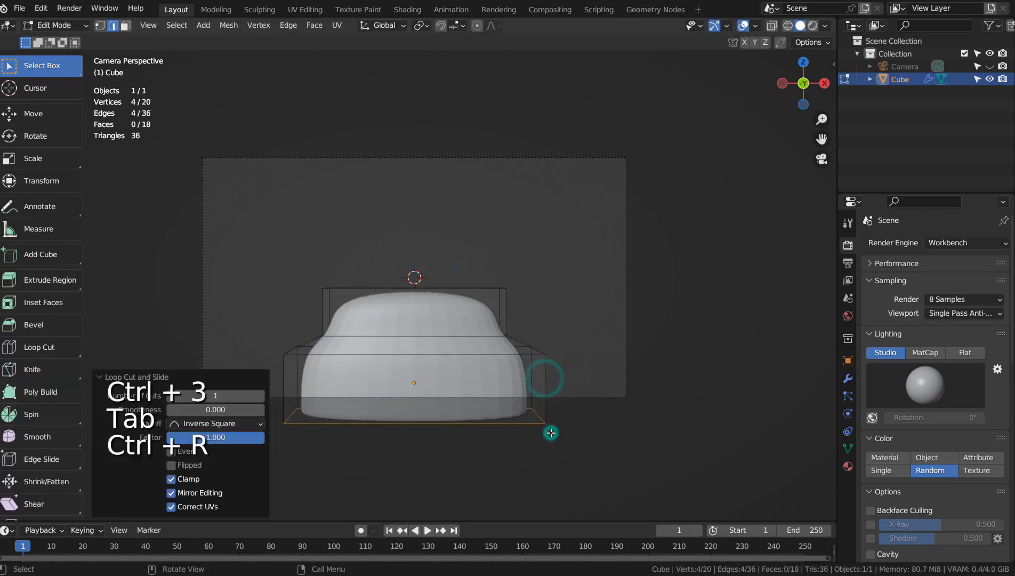
pyautogui.press('Tab')
pyautogui.click(445, 313)
pyautogui.press('Tab')
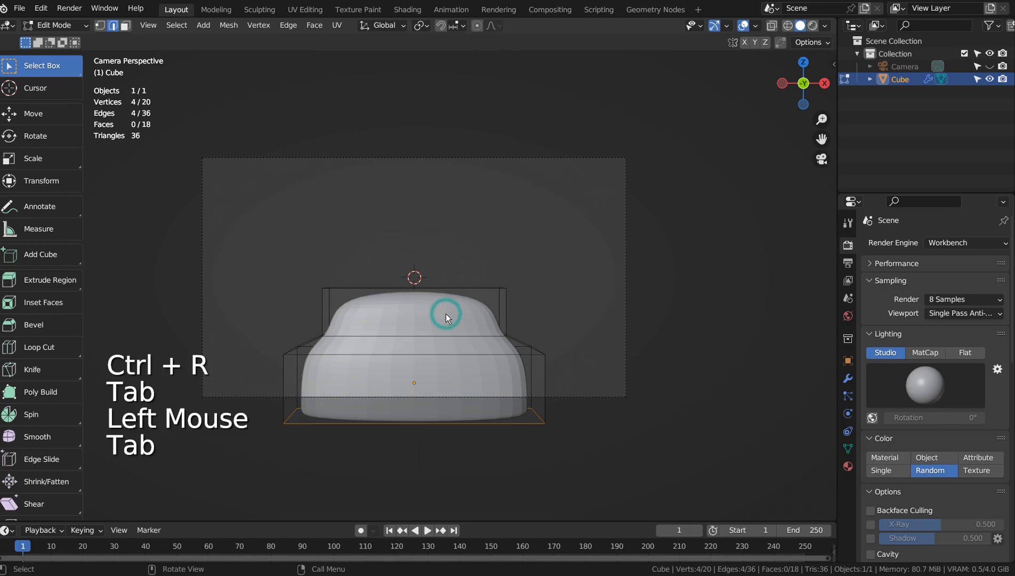
# Extrude the topmost face and move it up about 1.63 m along Z
pyautogui.middleClick(411, 286)
pyautogui.click(413, 285)
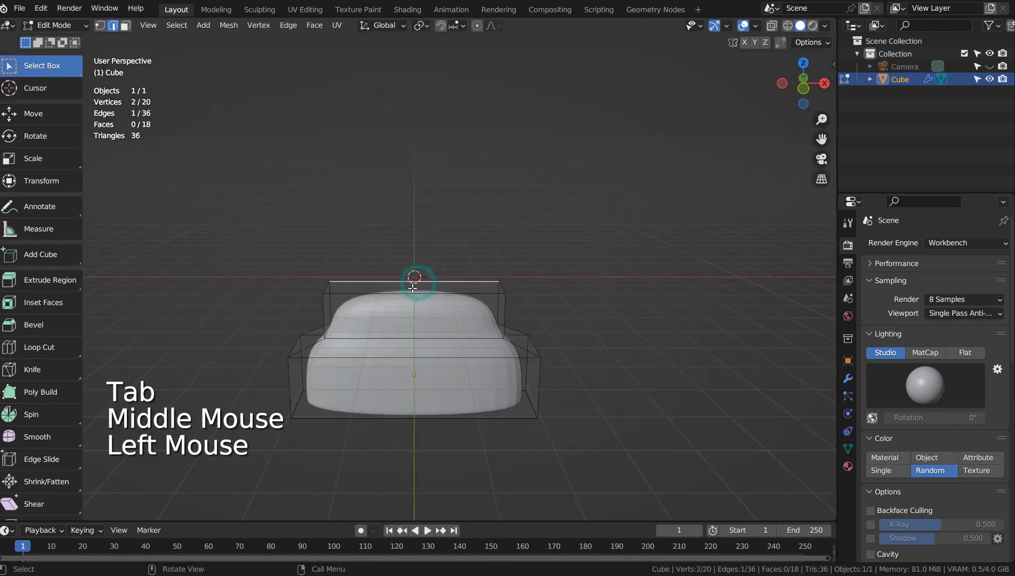
pyautogui.press('3')
pyautogui.click(412, 286)
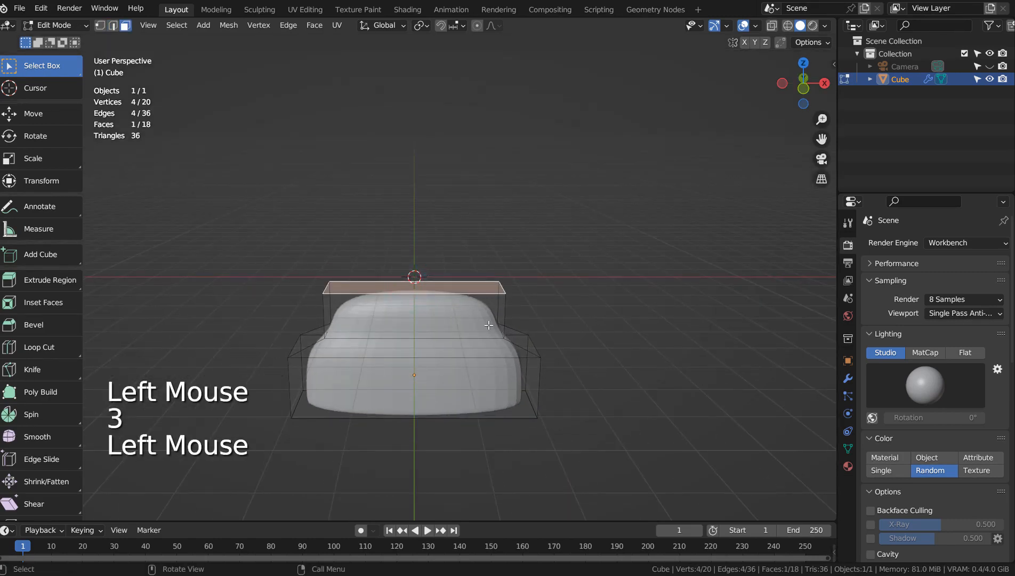
pyautogui.press('e')
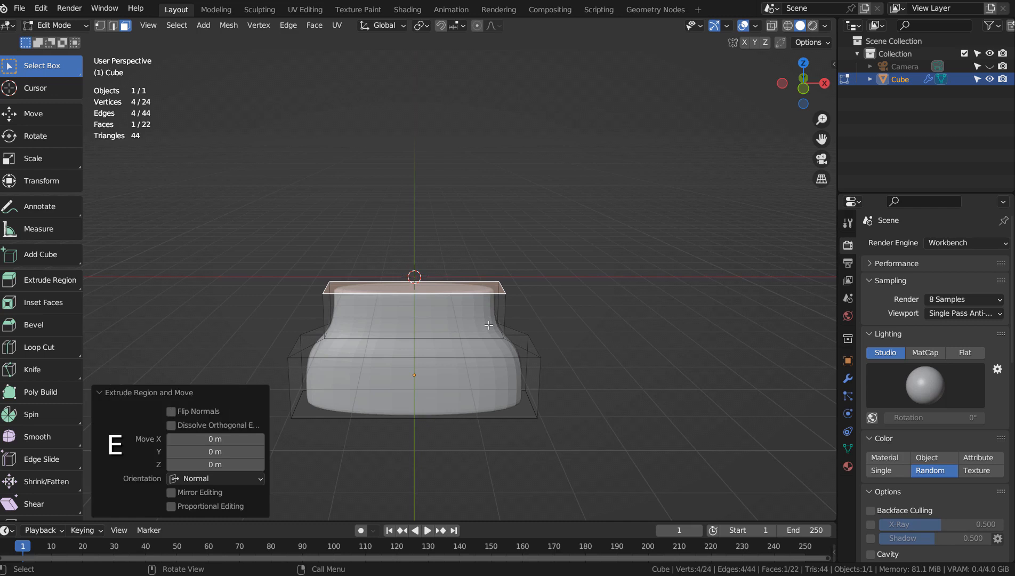
pyautogui.press('g')
pyautogui.press('z')
pyautogui.click(489, 280)
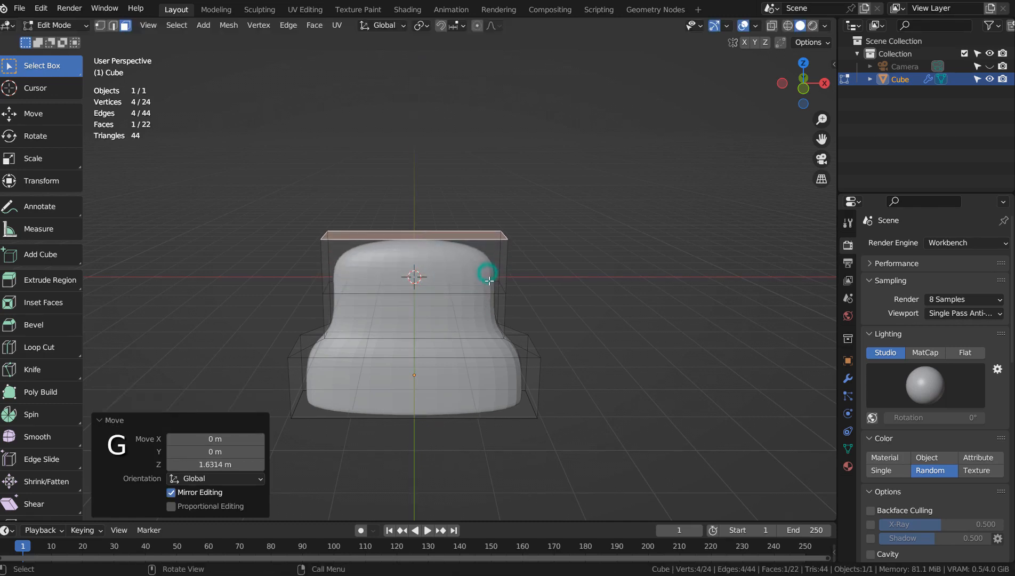
# Scale the new top face to about 0.536 and raise it about 1.326 m along Z to form the head
pyautogui.press('s')
pyautogui.click(426, 283)
pyautogui.press('g')
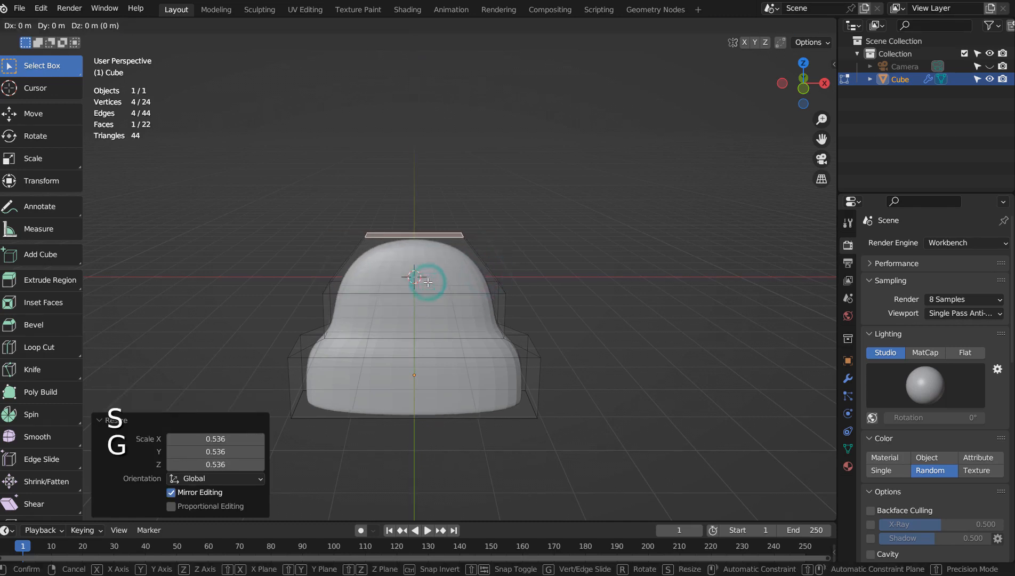
pyautogui.press('z')
pyautogui.click(424, 239)
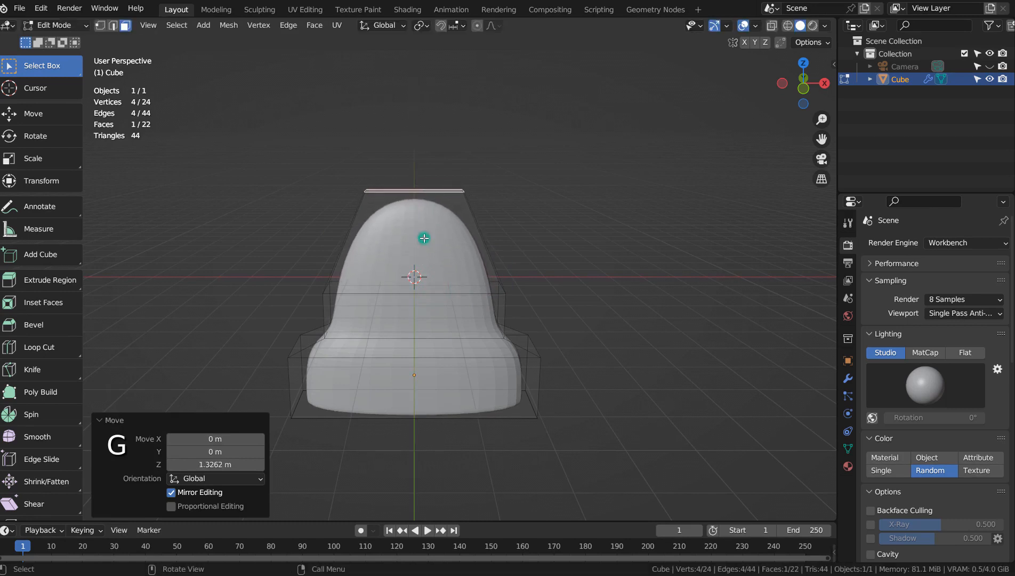
# Return to the camera view in Object Mode and shade the object smooth
pyautogui.press('Tab')
pyautogui.press('KP_0')
pyautogui.rightClick(425, 240)
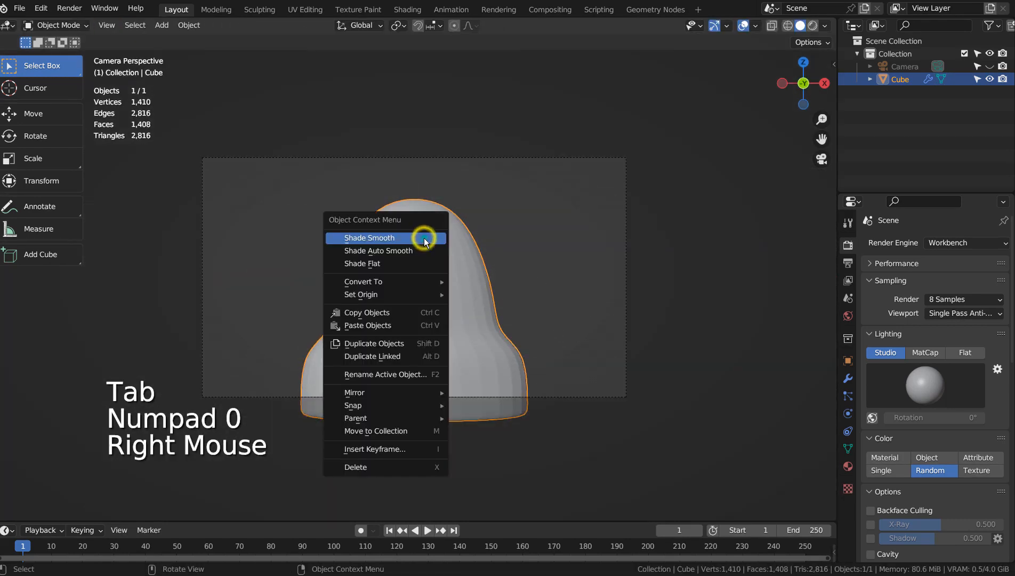
pyautogui.click(424, 238)
# Scale the edge loop between shoulders and head to about 0.56 to form the neck, and deselect the object in Object Mode
pyautogui.press('Tab')
pyautogui.press('2')
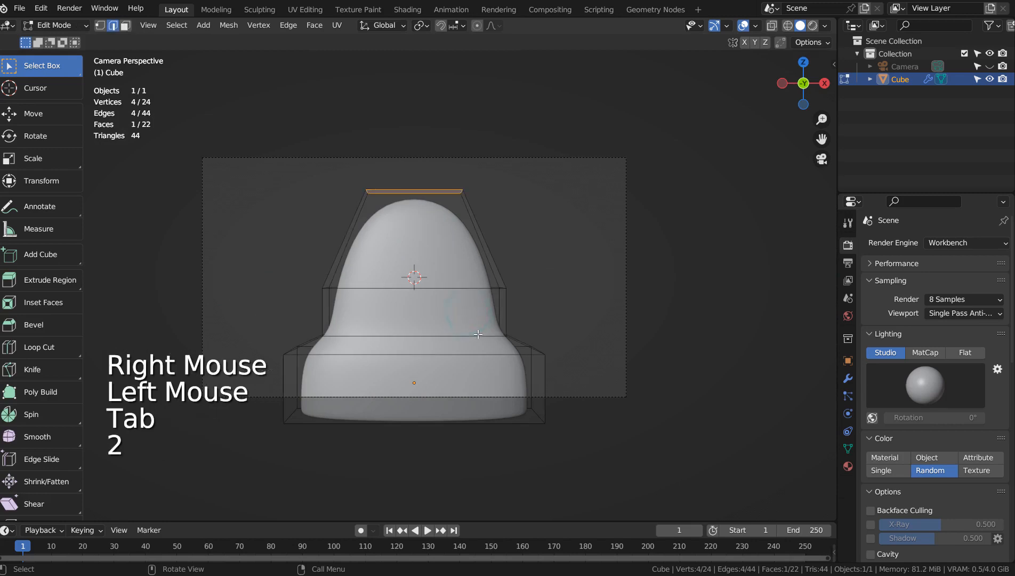
pyautogui.click(477, 334)
pyautogui.keyDown('alt'); pyautogui.click(476, 335); pyautogui.keyUp('alt')
pyautogui.press('s')
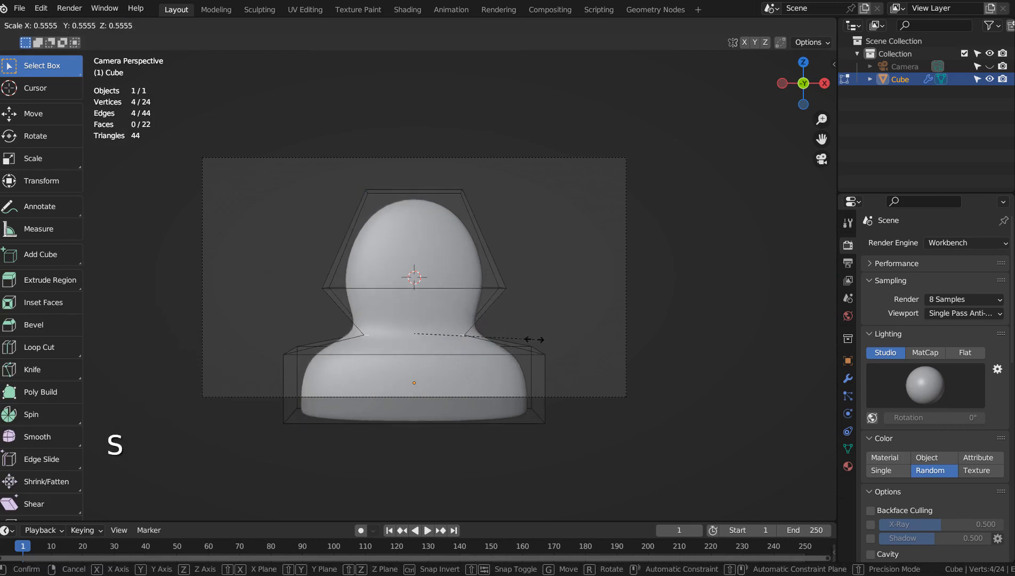
pyautogui.press('Tab')
pyautogui.click(561, 348)
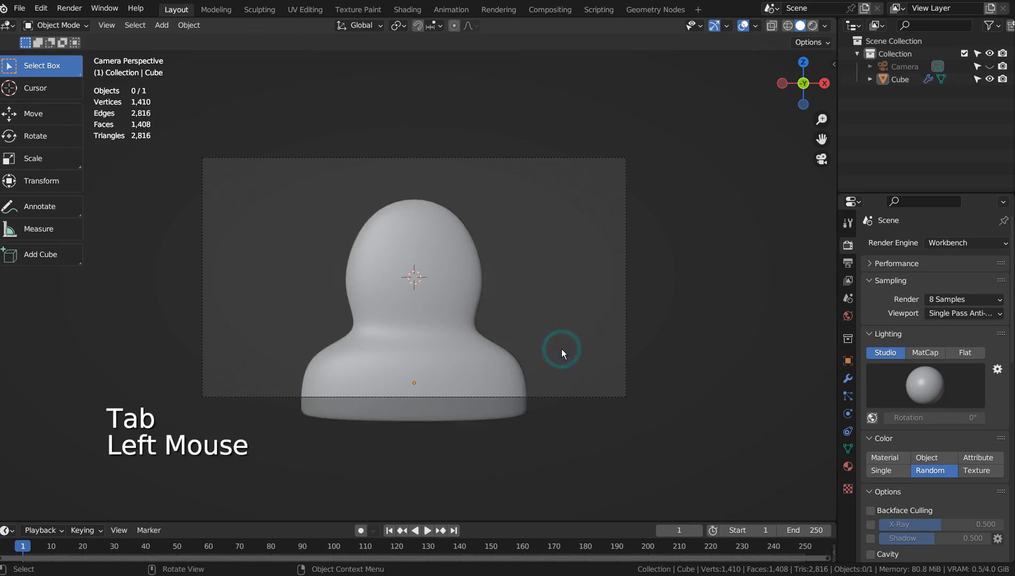
# Test-render the camera view, raise the Subdivision modifier's render level by one, and re-render
pyautogui.press('F12')
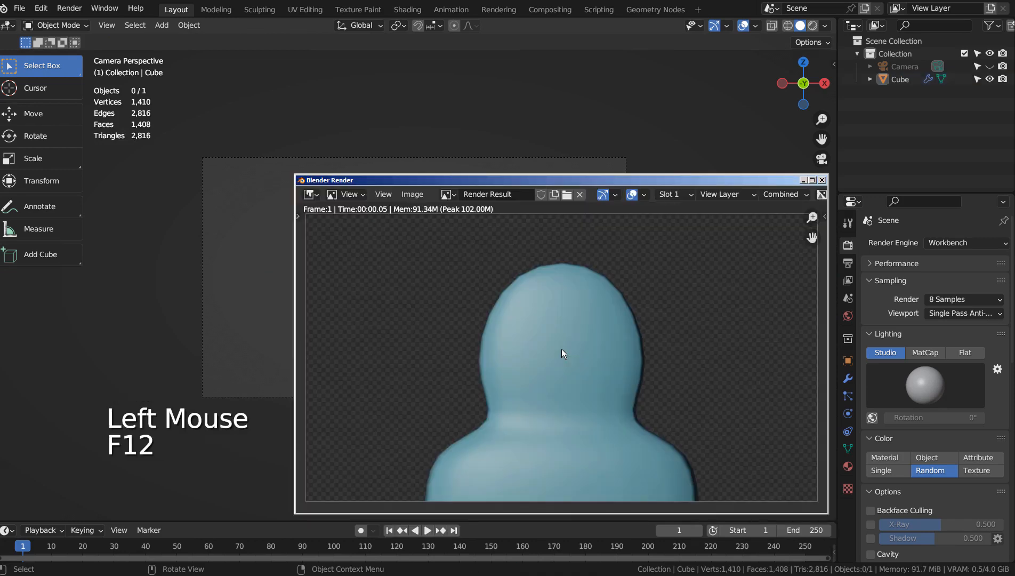
pyautogui.press('Escape')
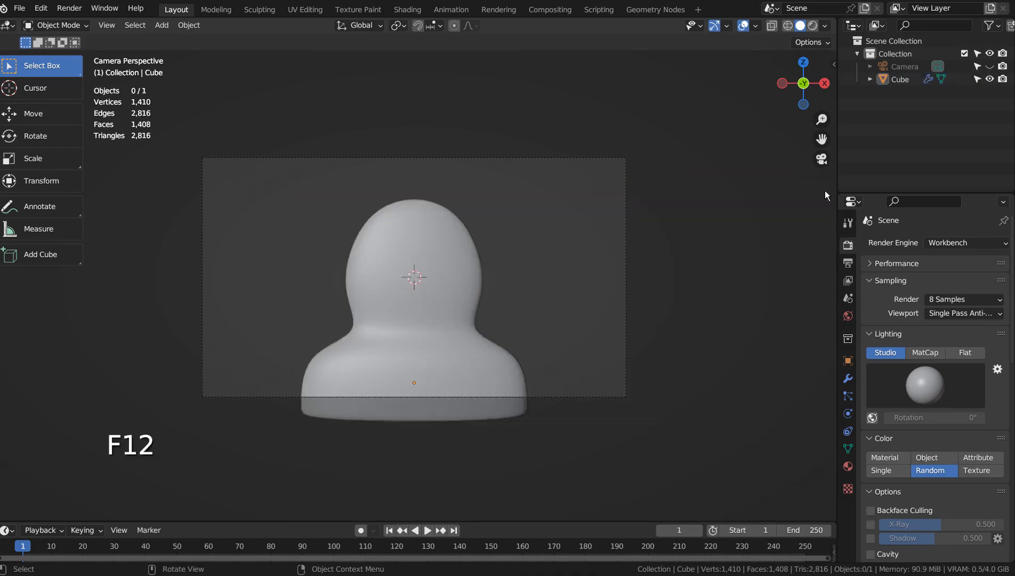
pyautogui.click(900, 80)
pyautogui.click(847, 378)
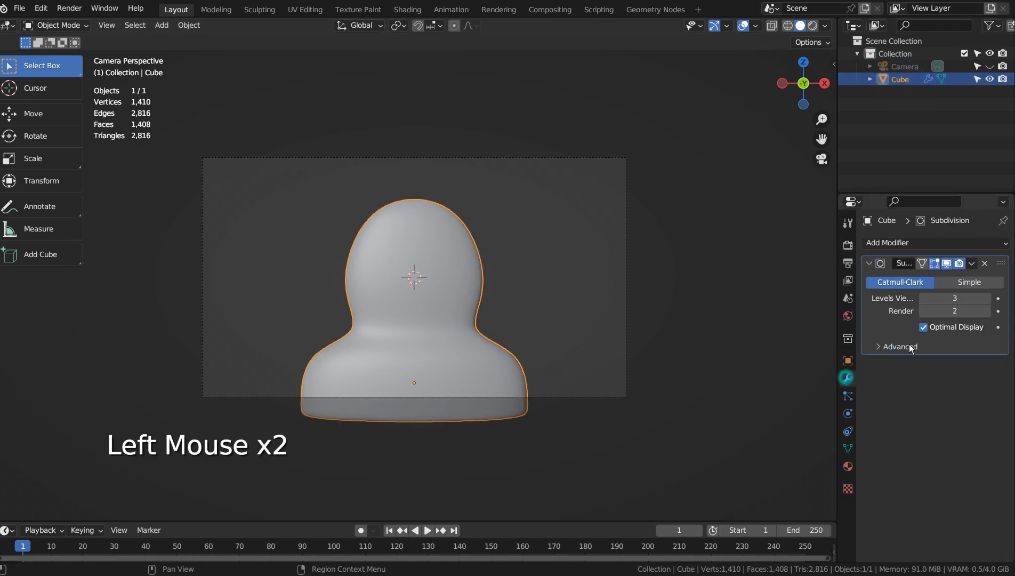
pyautogui.click(987, 311)
pyautogui.press('F12')
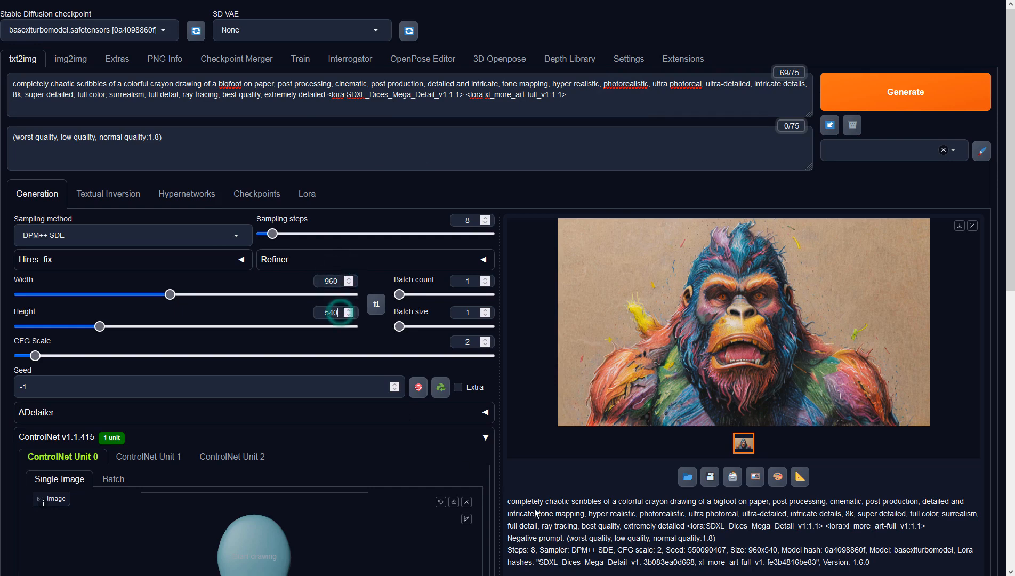
# In the Stable Diffusion web UI, set ControlNet Unit 0 to the Depth control type with the preprocessor set to none
pyautogui.scroll(-7, 538, 512)
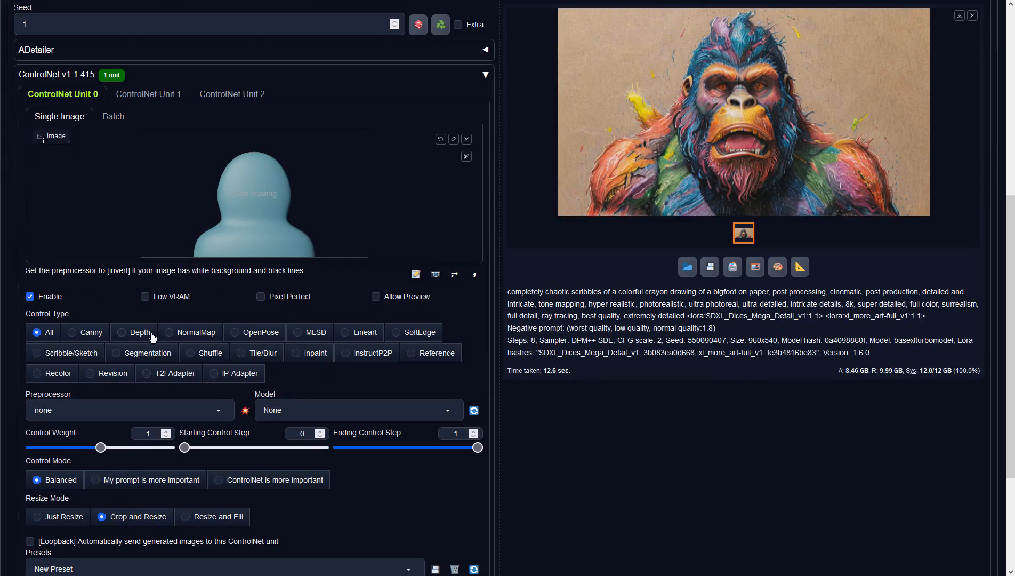
pyautogui.click(148, 331)
pyautogui.click(214, 409)
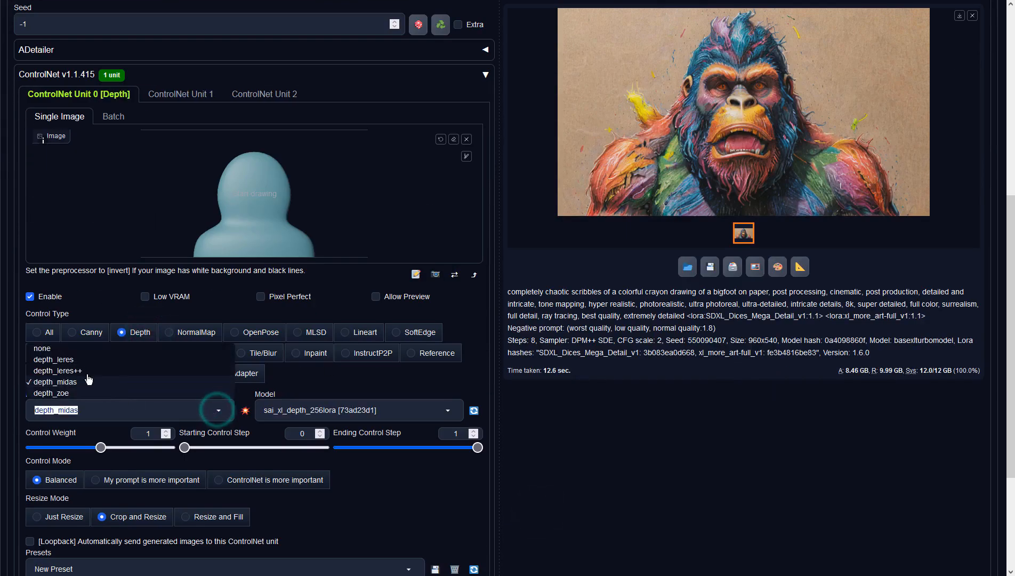
pyautogui.click(57, 349)
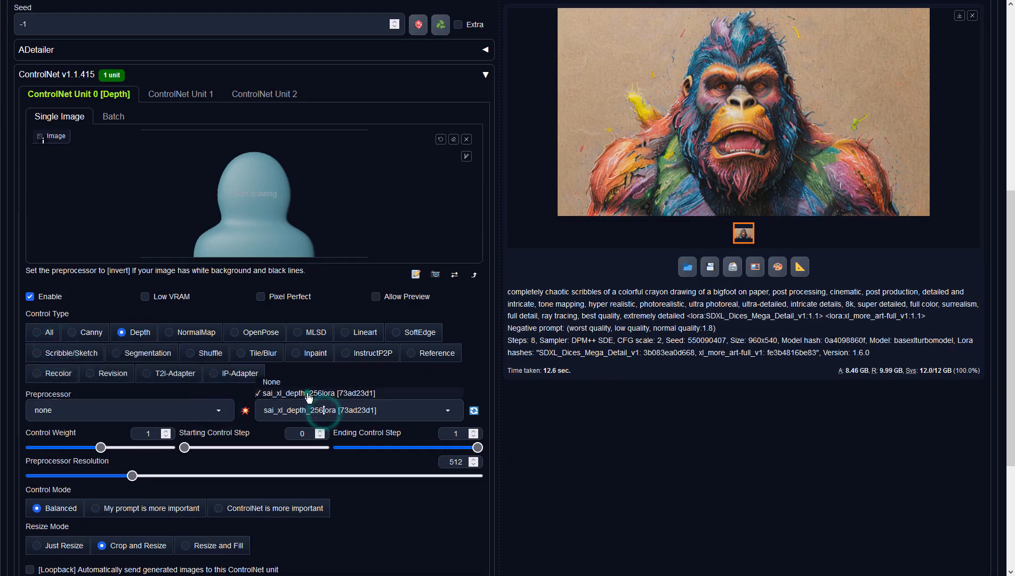
# Generate the bigfoot crayon drawing with the current prompt and ControlNet settings, and open the result full size
pyautogui.scroll(7, 307, 393)
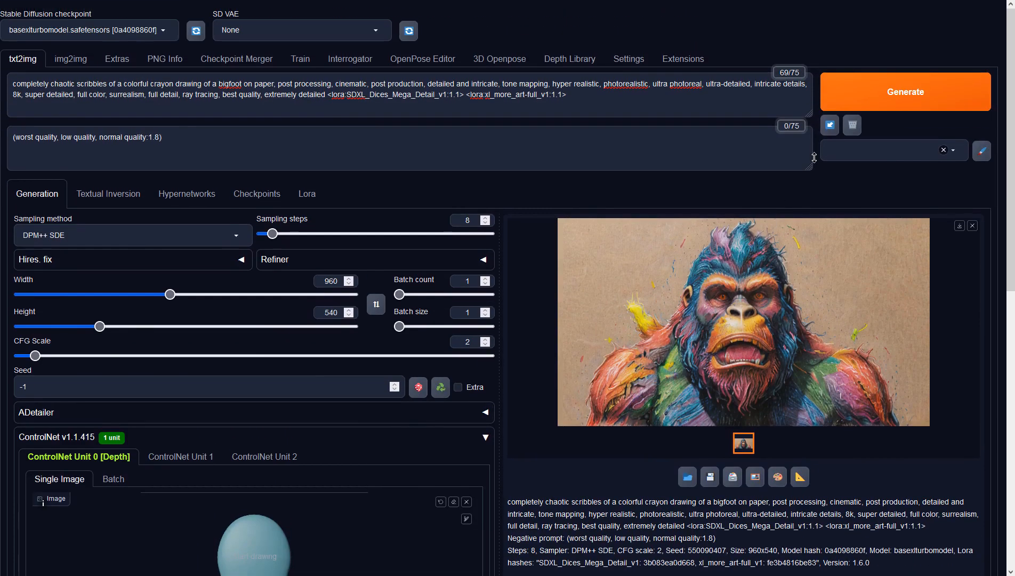
pyautogui.click(871, 94)
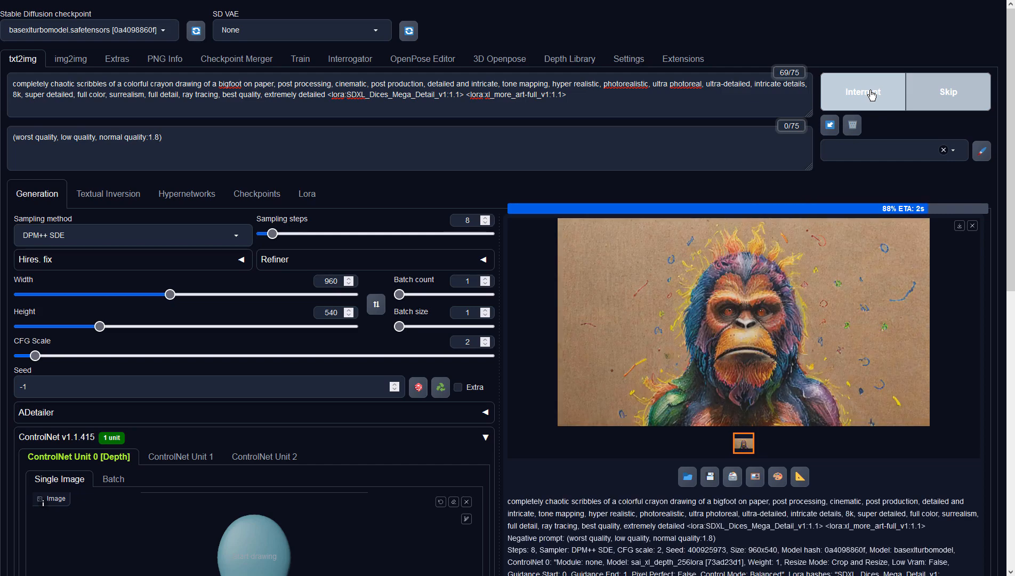
pyautogui.click(910, 293)
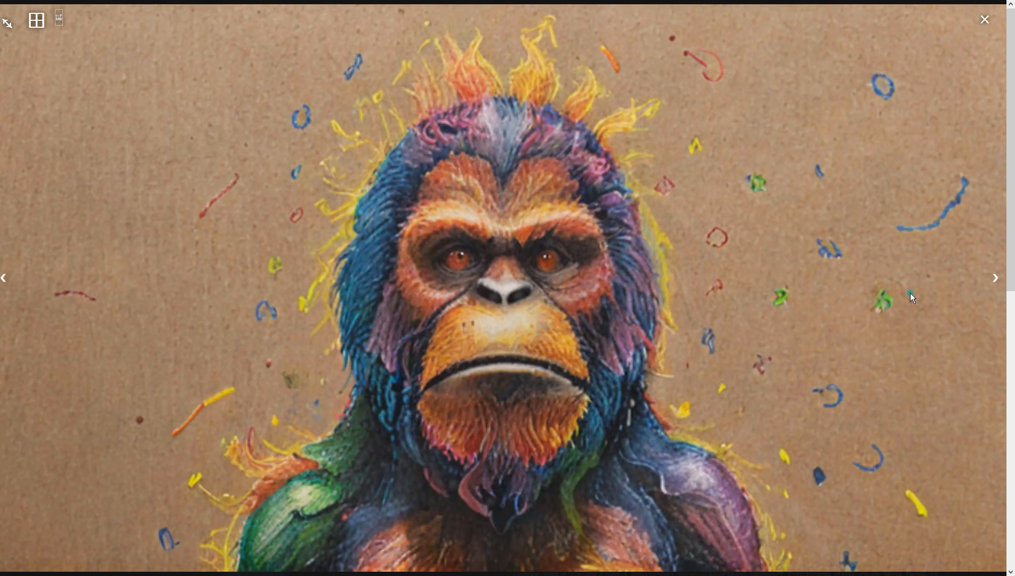
# Close the full-size view, send the bigfoot image to img2img, and set the sampling method to DPM++ SDE
pyautogui.click(910, 293)
pyautogui.click(754, 476)
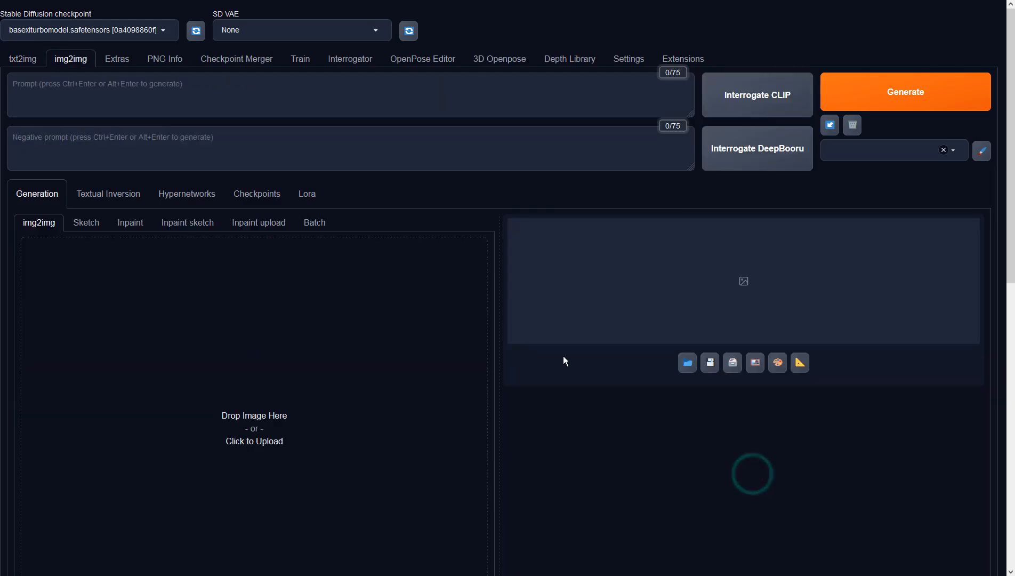
pyautogui.scroll(-5, 143, 288)
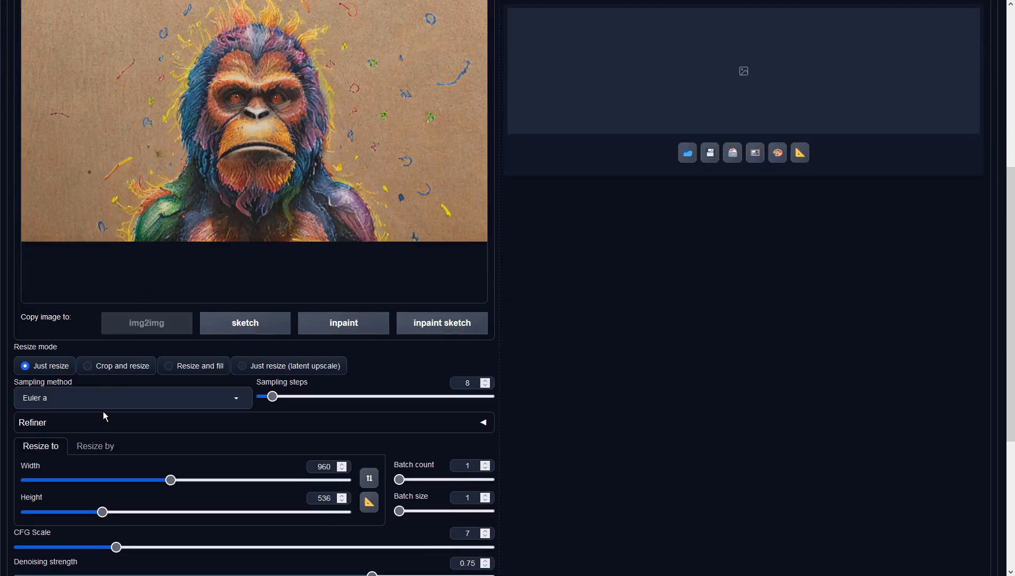
pyautogui.click(113, 397)
pyautogui.click(66, 195)
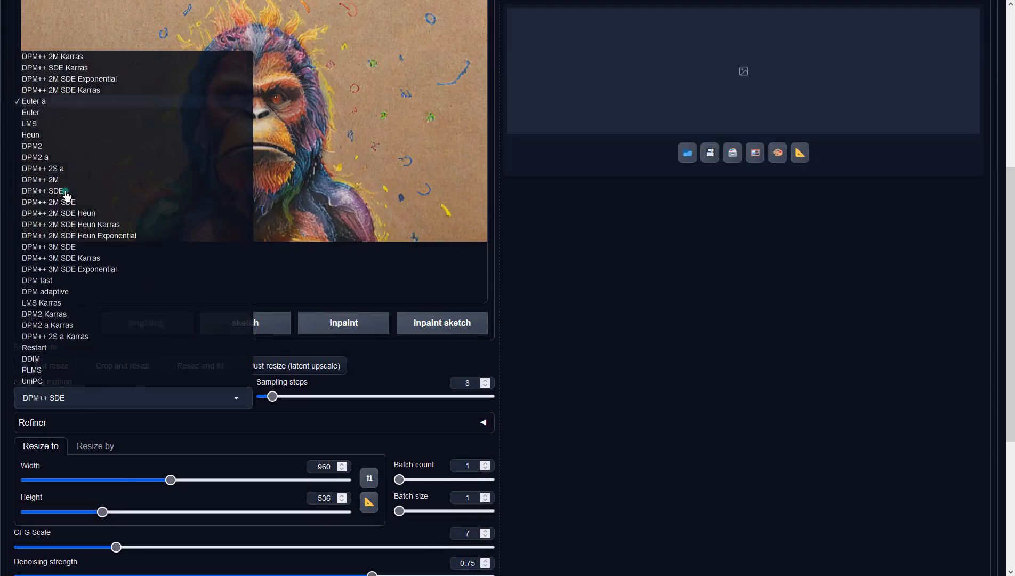
# Set the img2img CFG Scale to 2
pyautogui.click(605, 288)
pyautogui.scroll(-5, 605, 289)
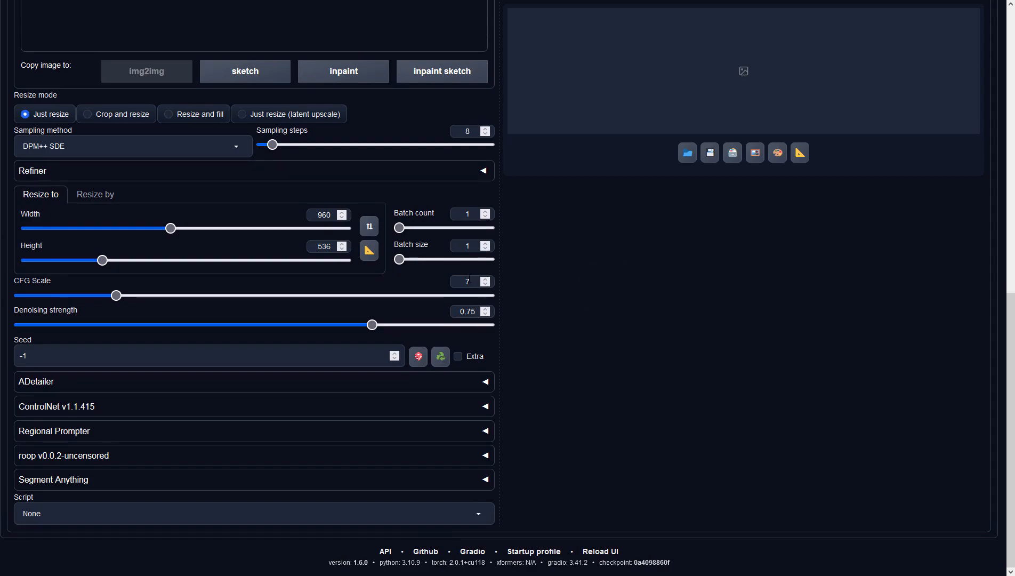
pyautogui.doubleClick(476, 282)
pyautogui.write('2')
pyautogui.click(554, 254)
pyautogui.scroll(10, 554, 254)
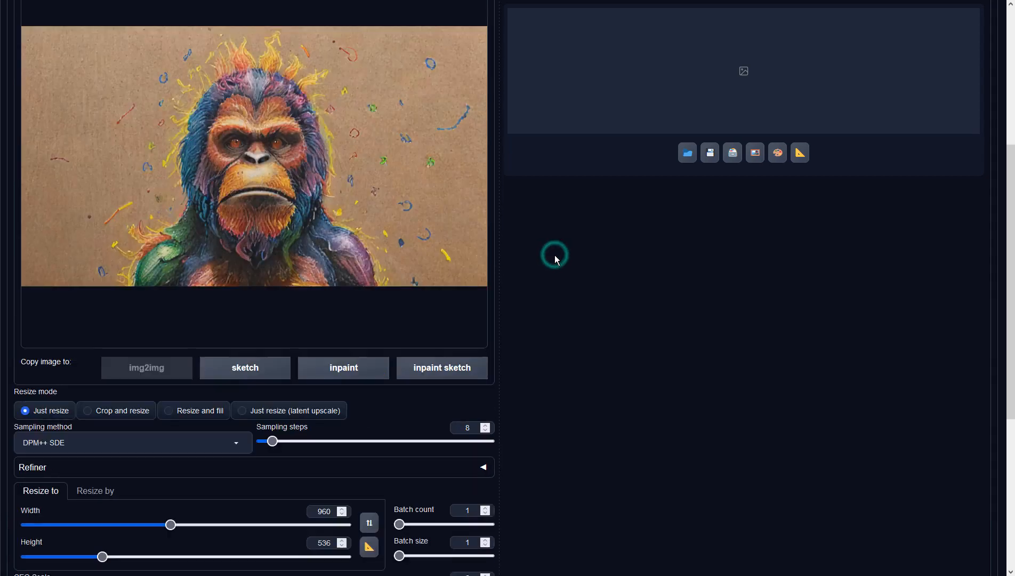
# Generate the first img2img version of the bigfoot drawing and inspect it full size
pyautogui.click(911, 83)
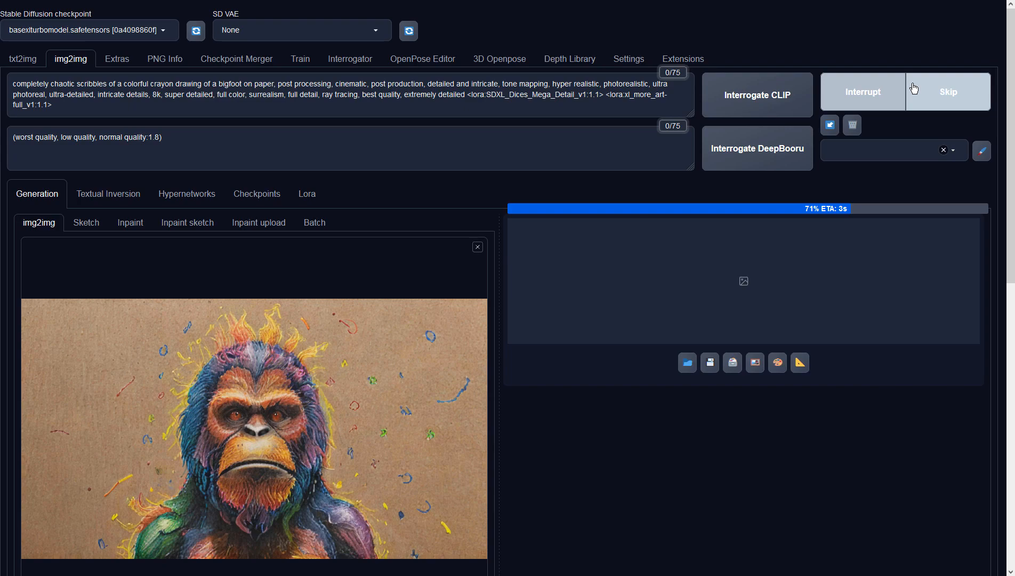
pyautogui.click(898, 263)
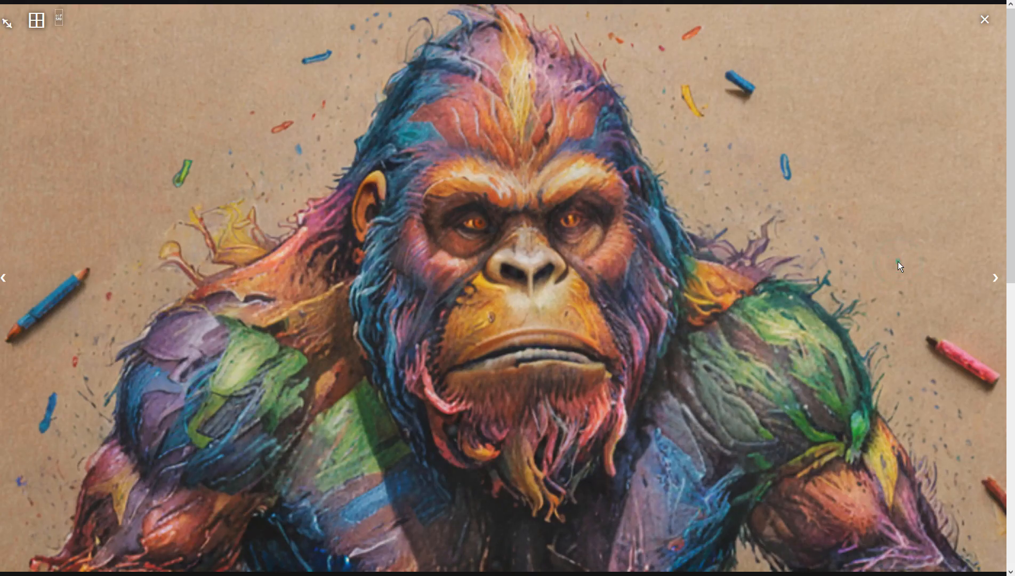
pyautogui.click(898, 261)
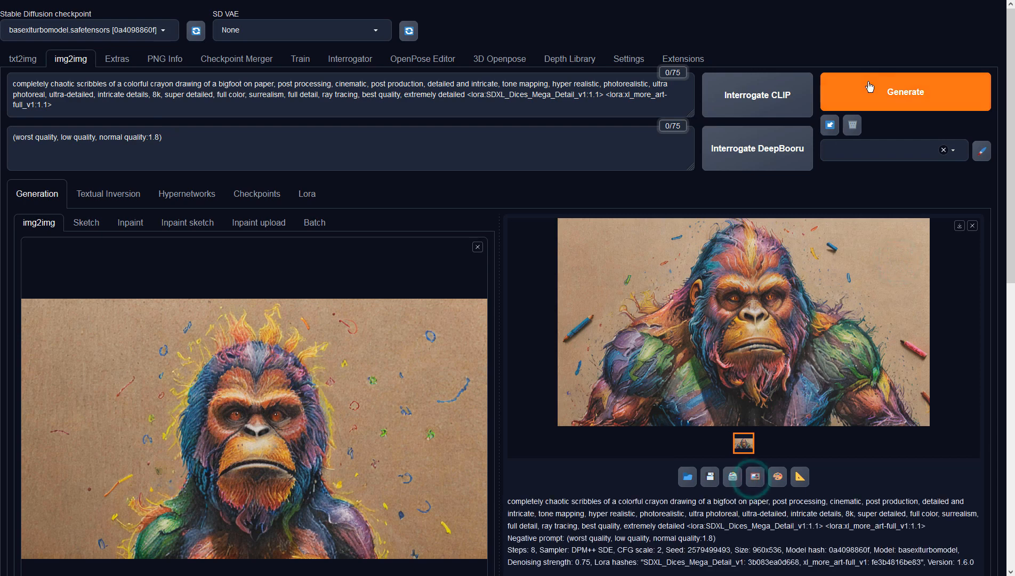
# Generate a new variation with the first img2img result as the source image, and inspect it full size
pyautogui.click(883, 93)
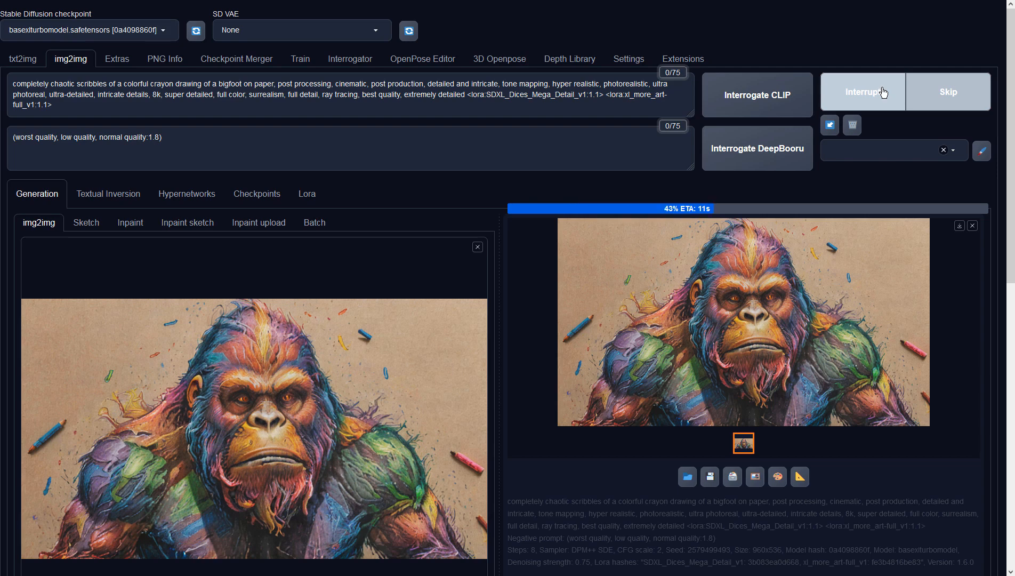
pyautogui.click(883, 92)
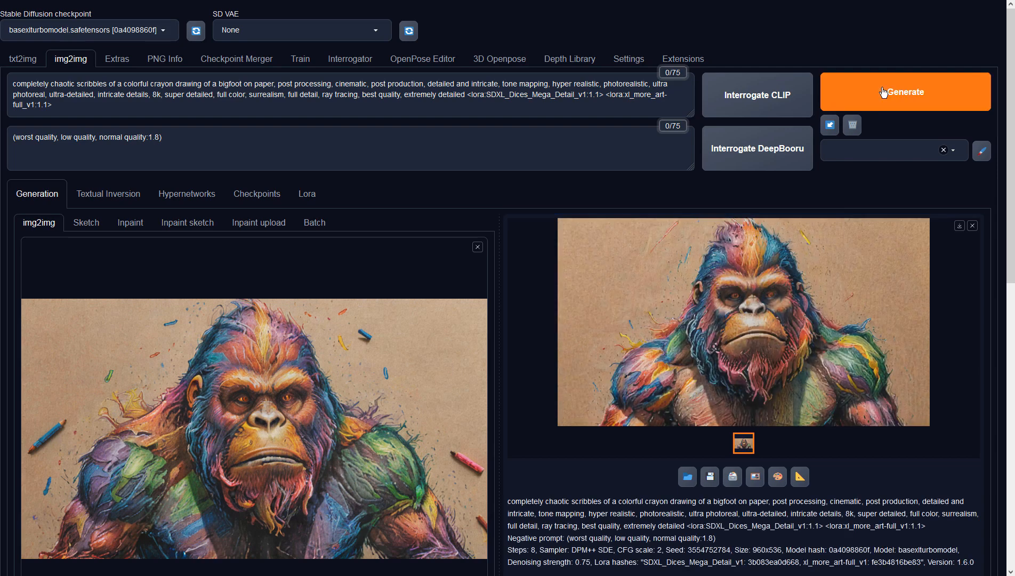
pyautogui.click(844, 276)
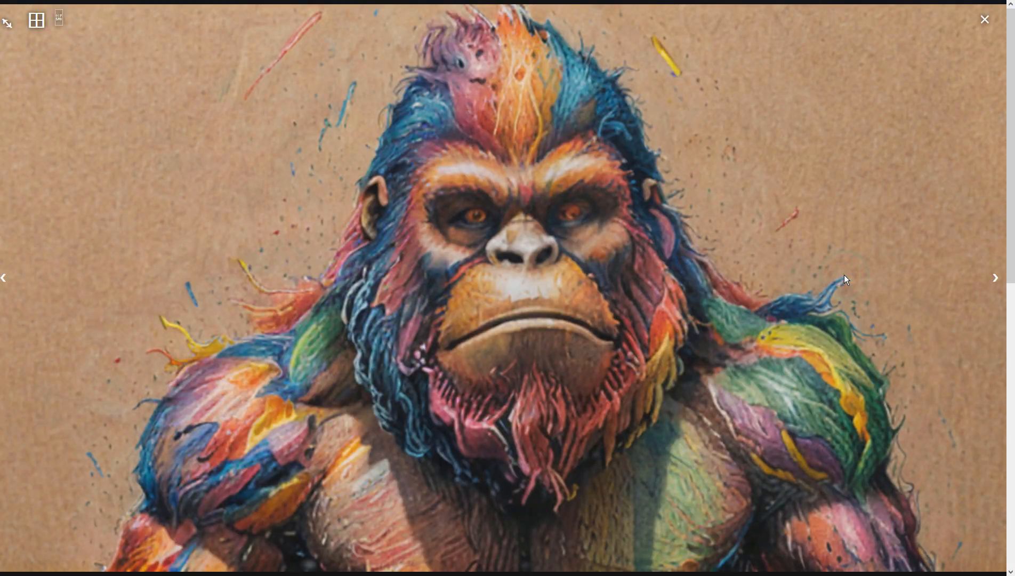
pyautogui.click(844, 274)
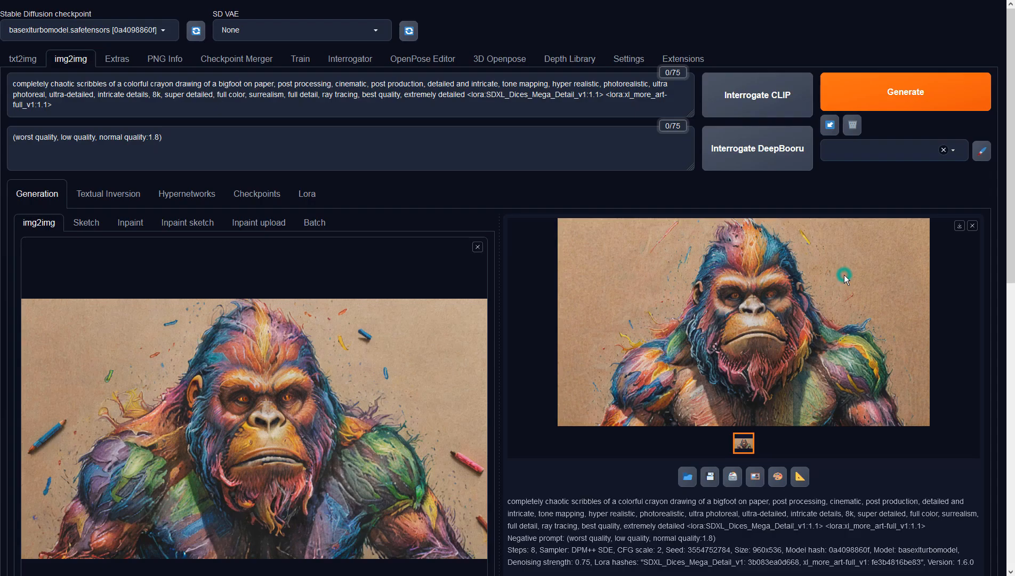
# Send the latest variation back to img2img as the source, generate another from it, and view that result full size
pyautogui.click(755, 479)
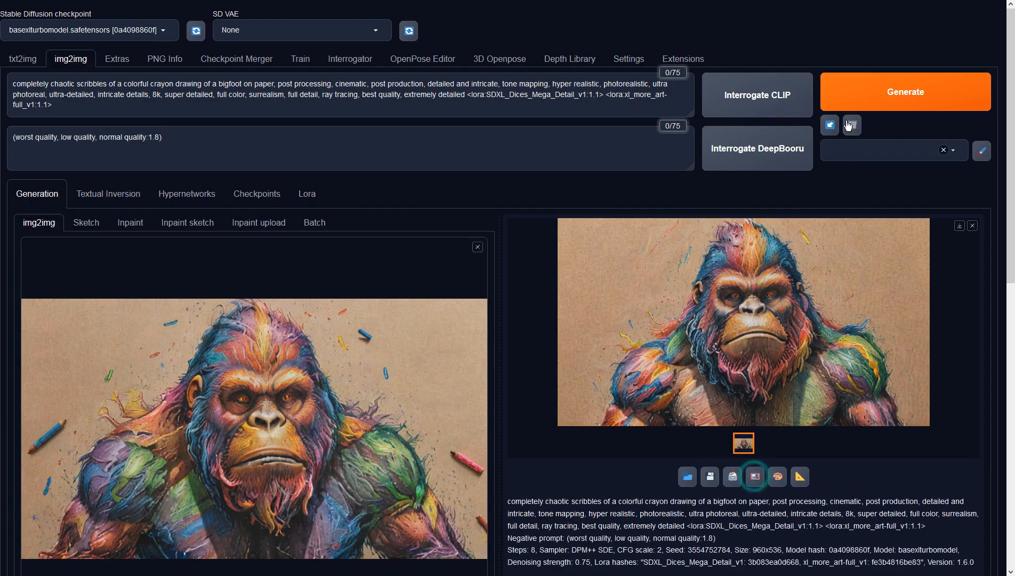
pyautogui.click(866, 92)
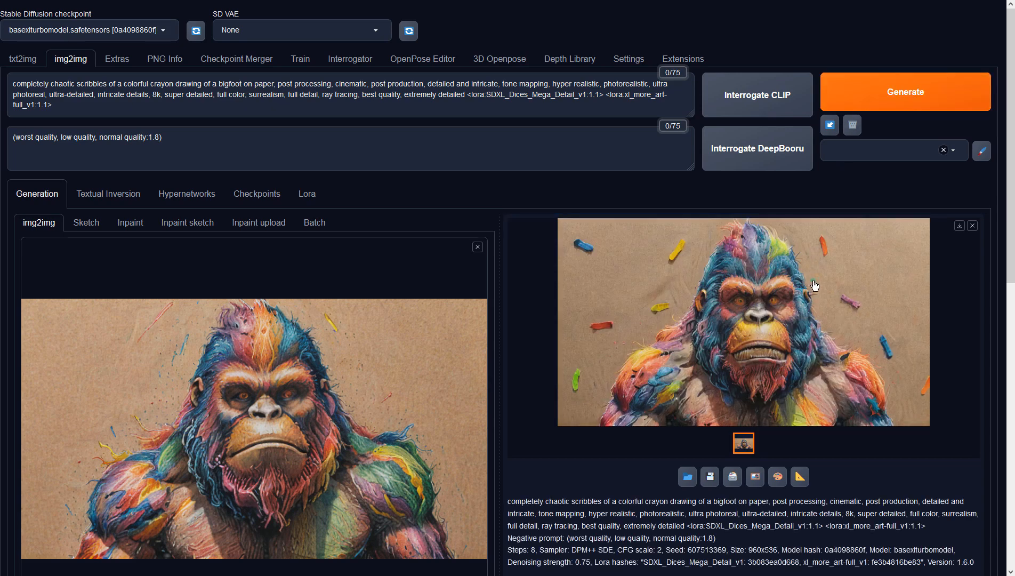
pyautogui.click(814, 286)
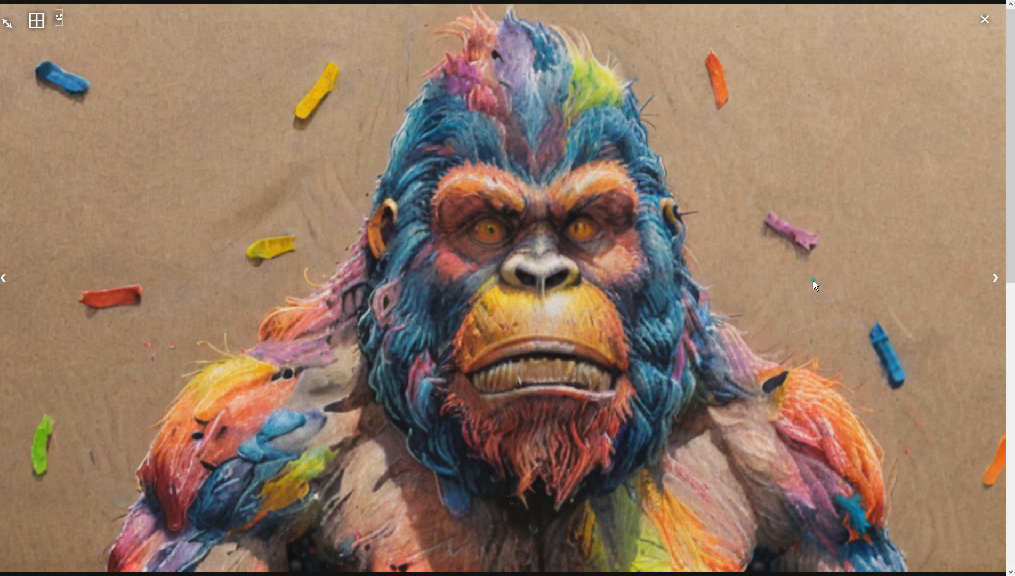
pyautogui.click(814, 285)
# Append ", bad eyes, bad mouth, bad teeth," to the negative prompt and generate the image again
pyautogui.click(293, 129)
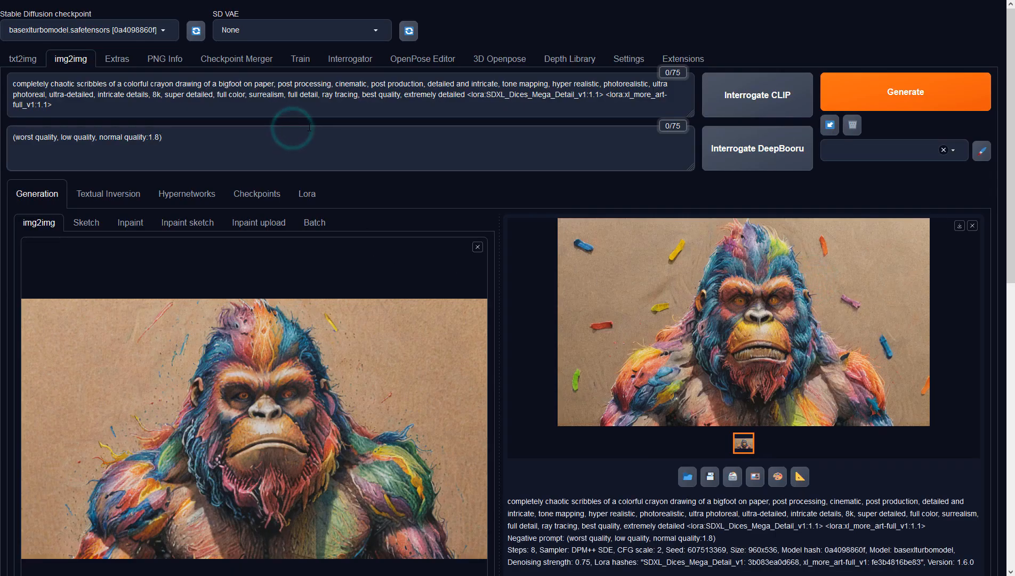
pyautogui.write(', bad eyes, bad ')
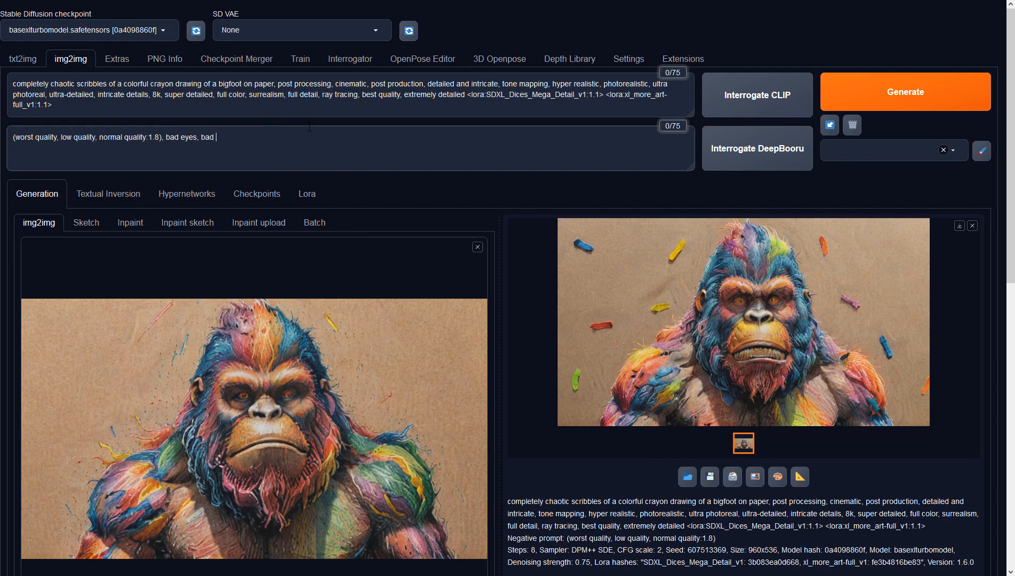
pyautogui.write('mouth, bad teeth,')
pyautogui.click(900, 95)
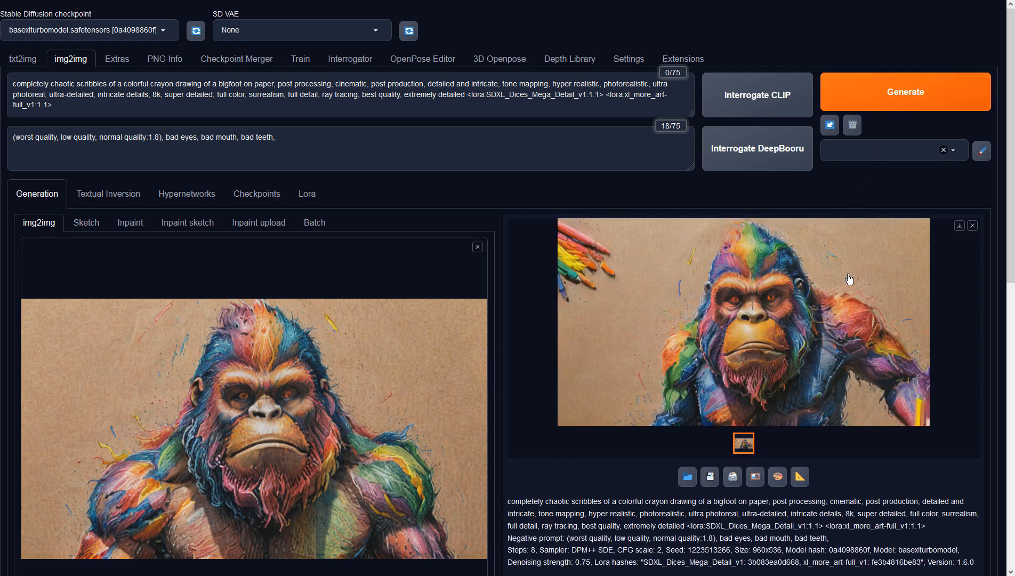
# Generate another variation, set the Denoising strength to 0.65 while it runs, and inspect the result full size
pyautogui.click(874, 96)
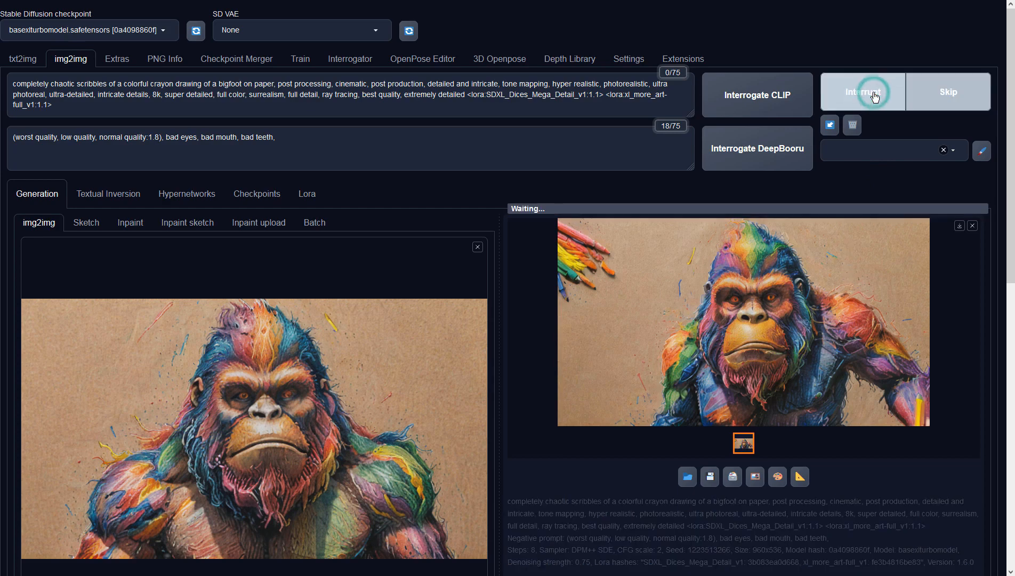
pyautogui.scroll(-4, 493, 260)
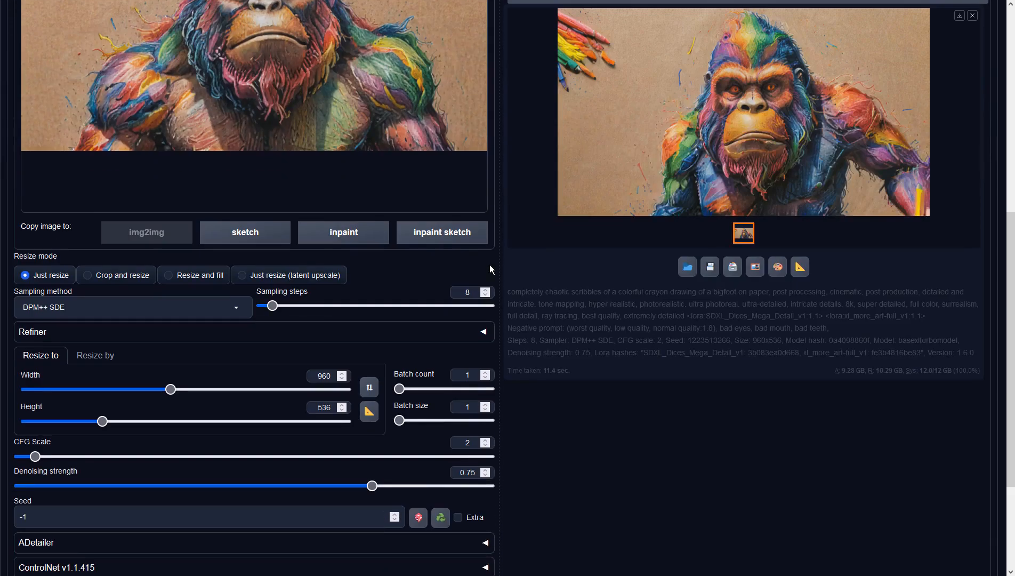
pyautogui.moveTo(372, 486); pyautogui.dragTo(320, 486)
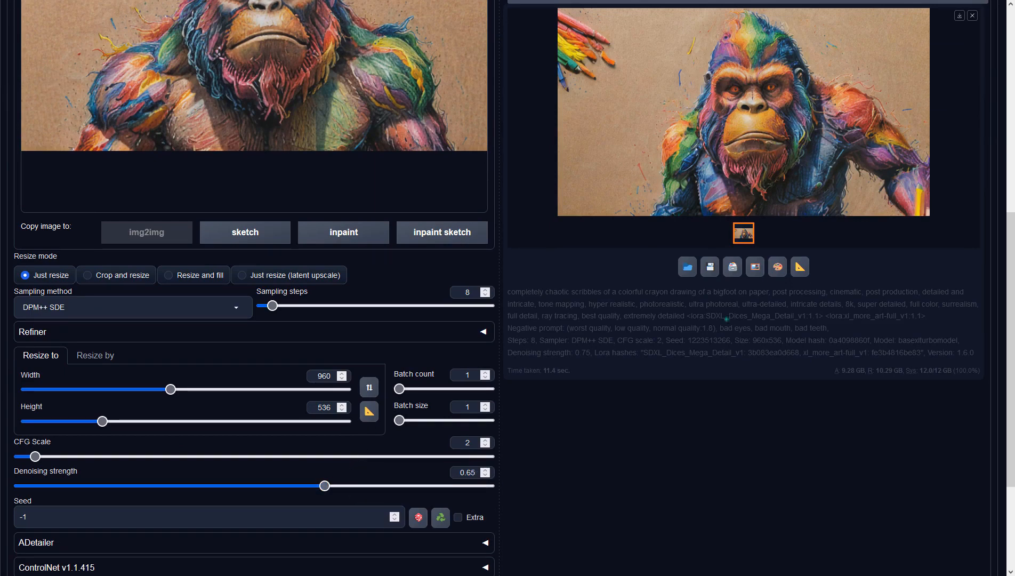
pyautogui.scroll(3, 727, 319)
pyautogui.scroll(1, 728, 319)
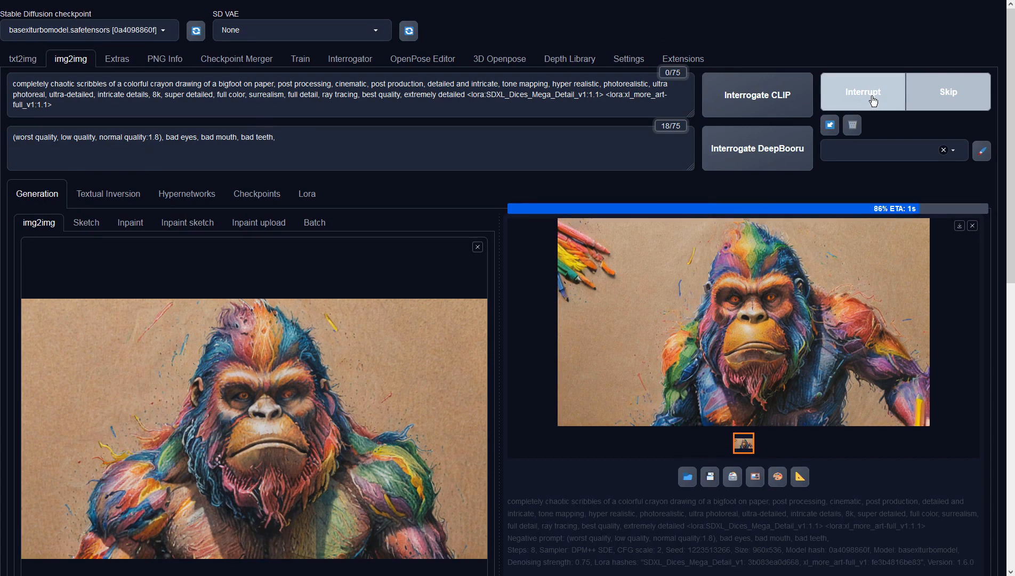
pyautogui.click(860, 250)
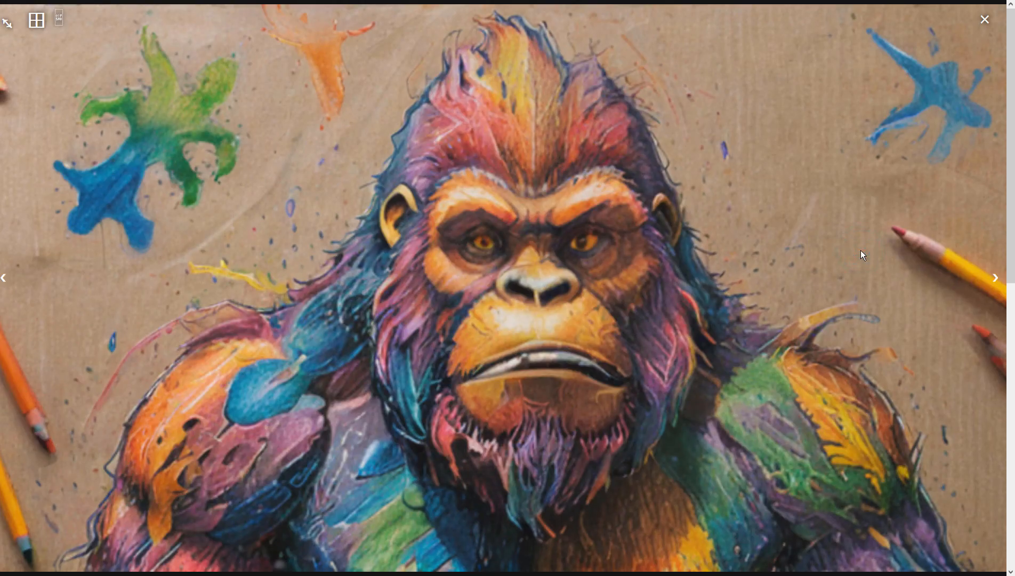
pyautogui.click(533, 354)
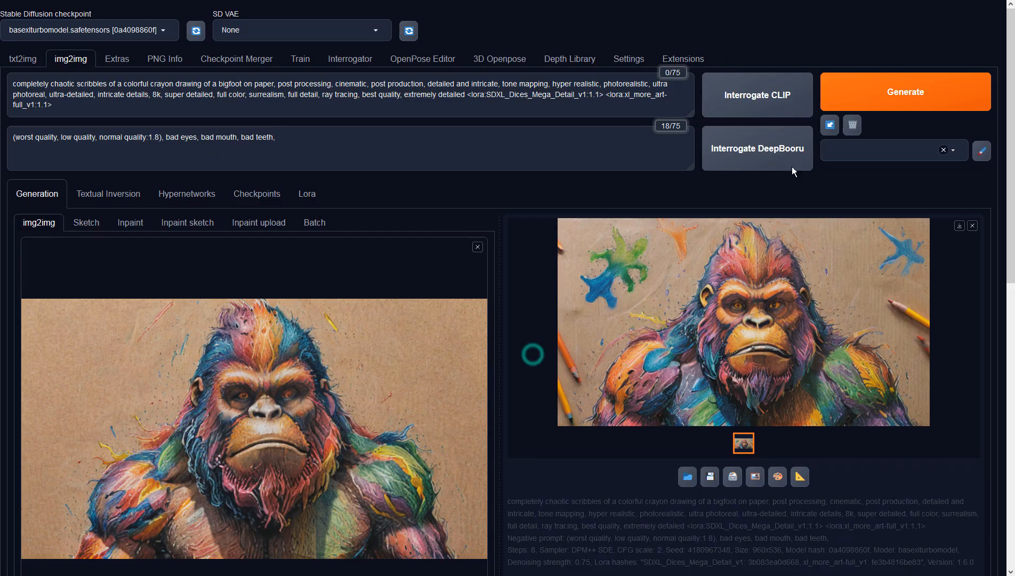
# Generate a variation with the reduced denoising, check it full size, and send it to img2img as the new source
pyautogui.click(899, 80)
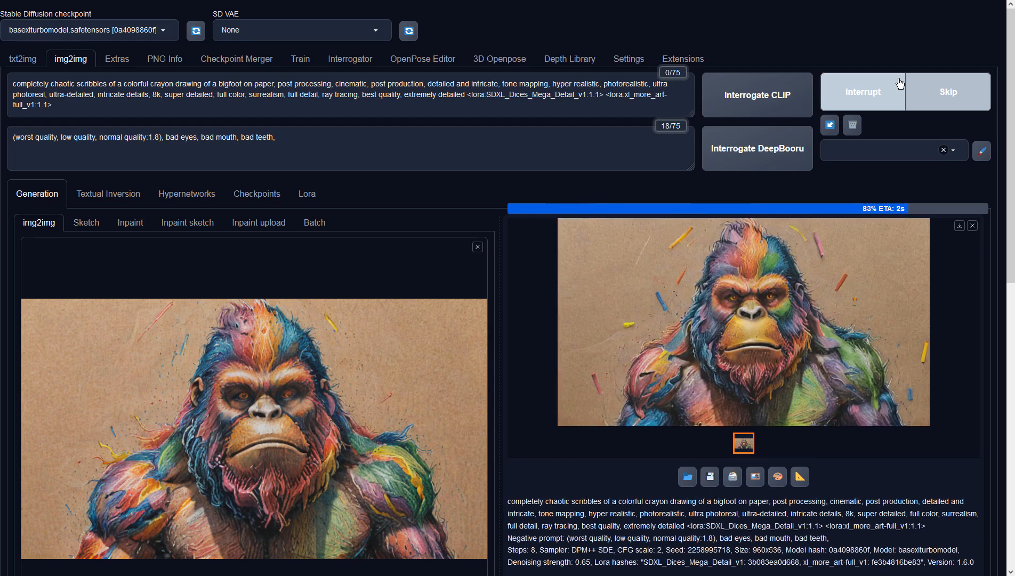
pyautogui.click(870, 274)
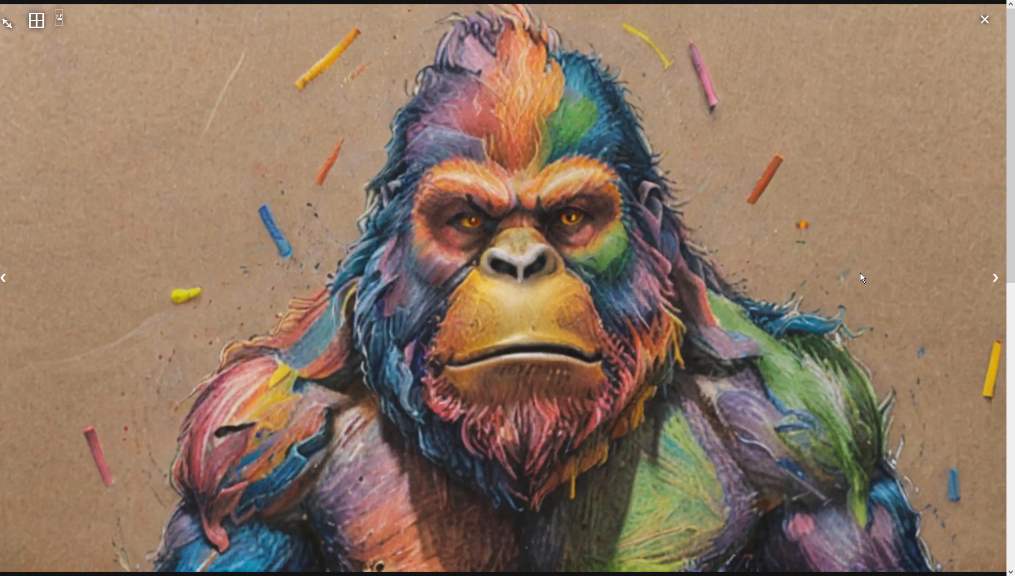
pyautogui.click(502, 231)
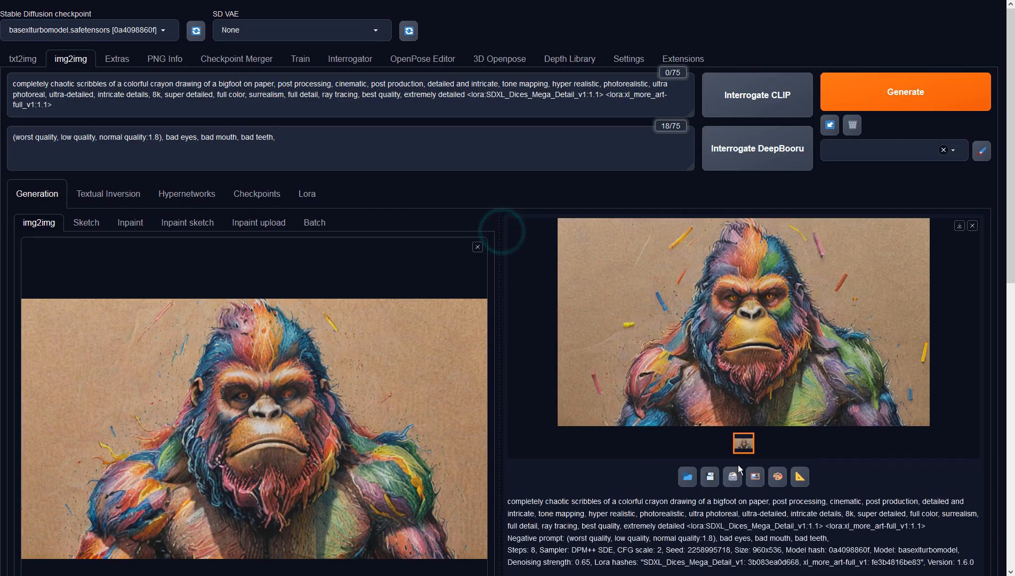
pyautogui.click(764, 478)
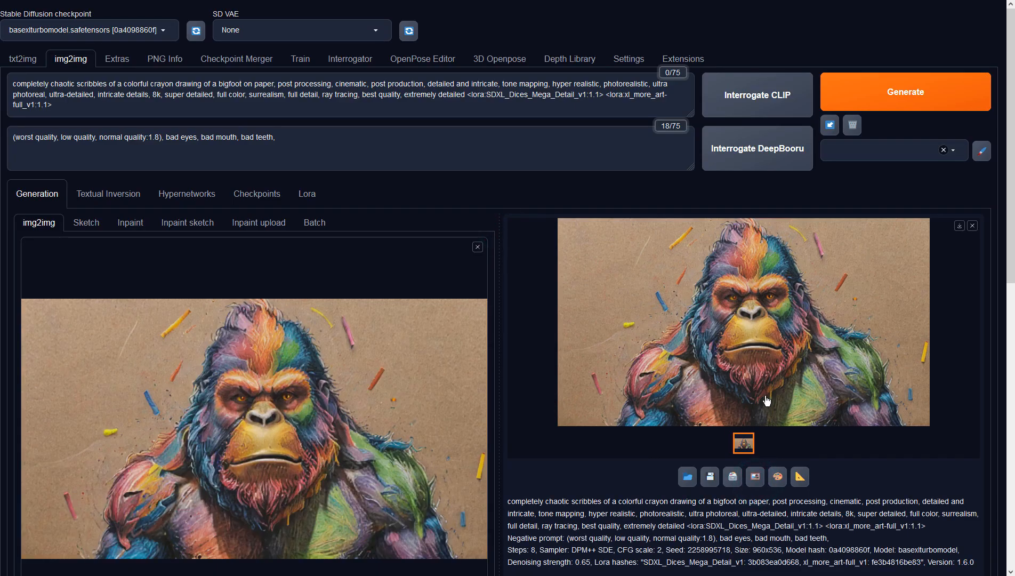
# Send the result to Extras, and set Upscaler 1 to 4x-UltraSharp with a Resize factor of 2
pyautogui.click(799, 477)
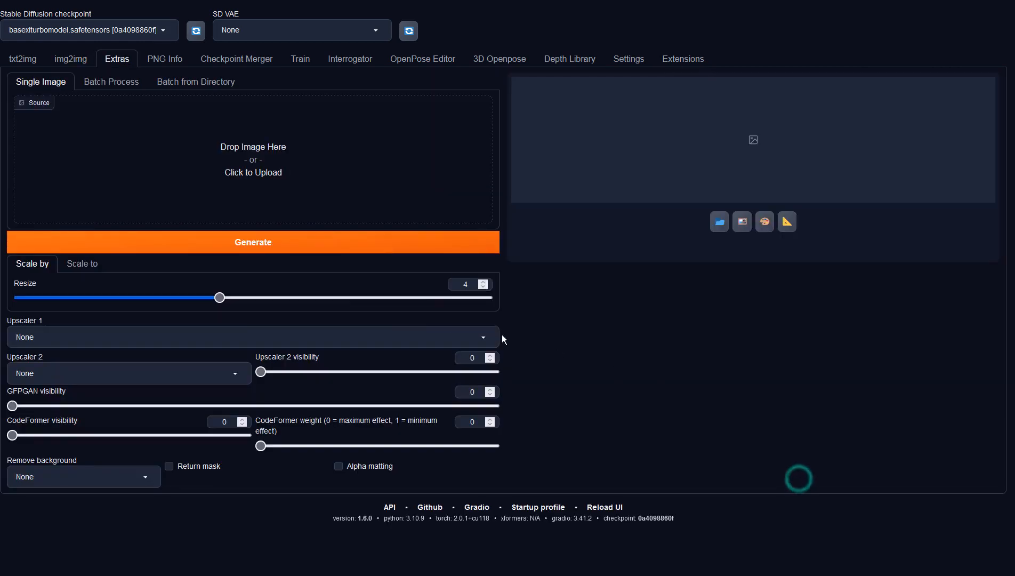
pyautogui.click(233, 336)
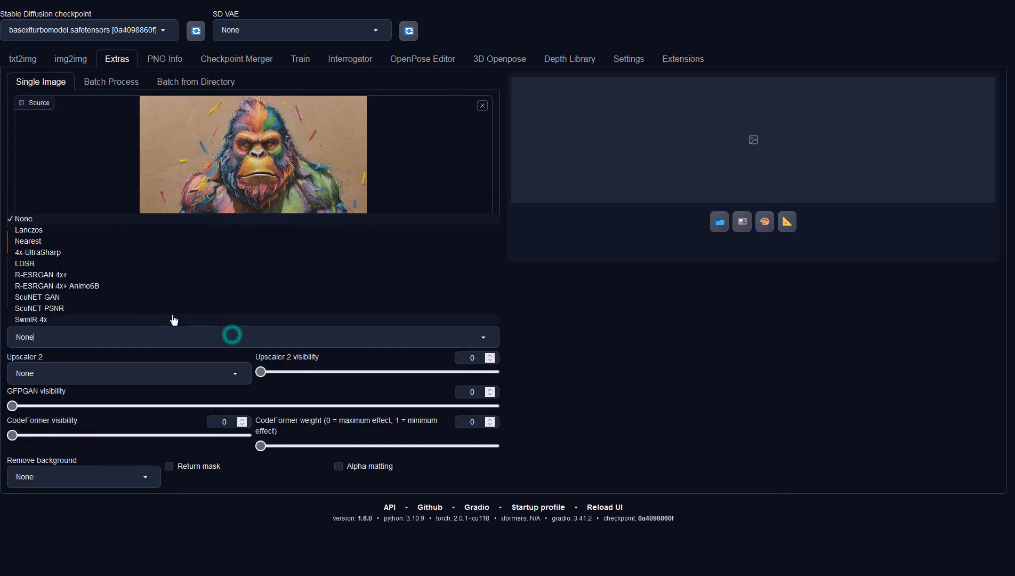
pyautogui.click(60, 254)
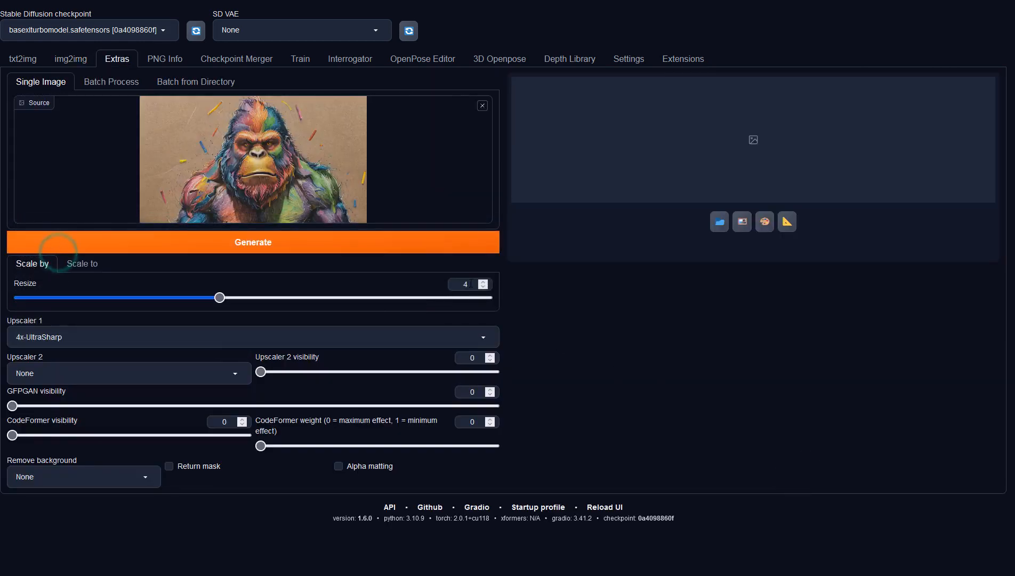
pyautogui.doubleClick(465, 284)
pyautogui.write('2')
# Run the upscale on the bigfoot image and inspect the upscaled result full size
pyautogui.click(456, 238)
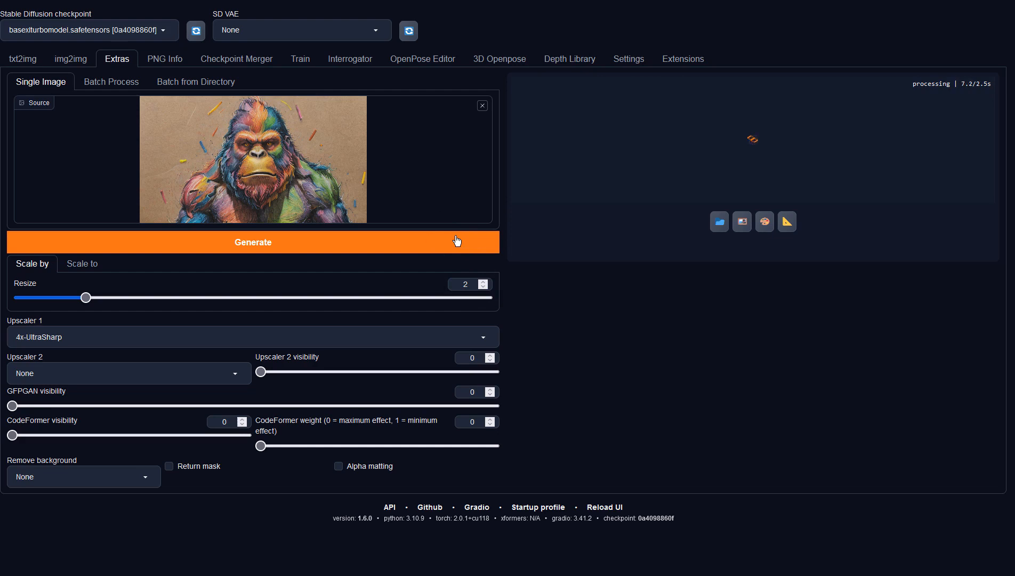
pyautogui.click(645, 200)
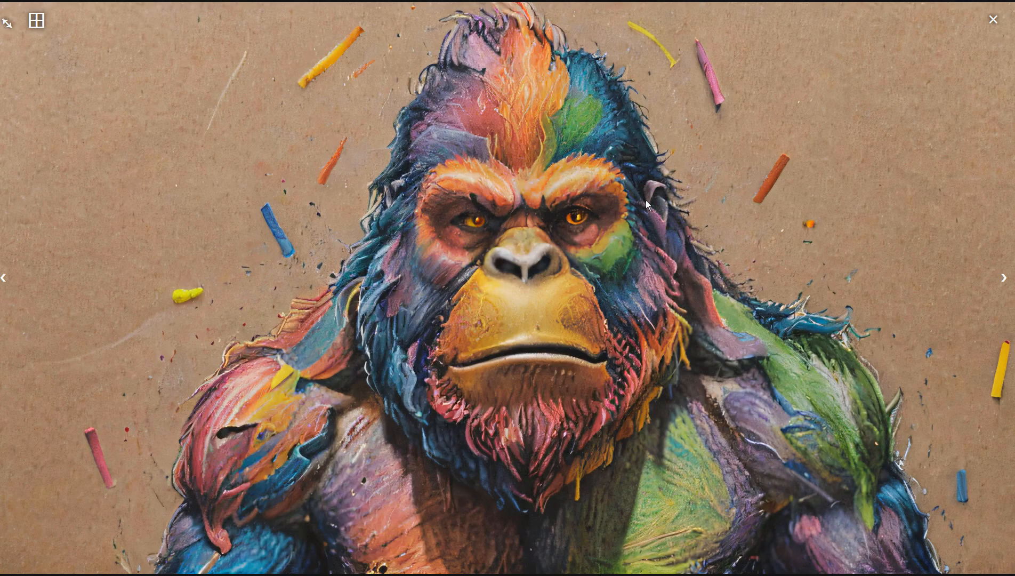
pyautogui.click(646, 200)
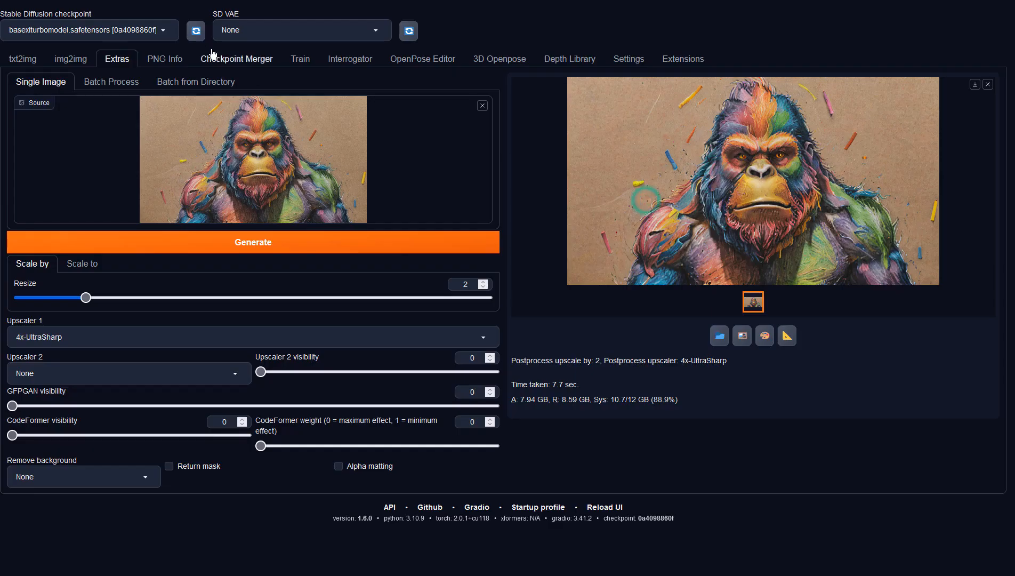
# Return to img2img, generate another variation from the current source image, and open it full size
pyautogui.click(78, 57)
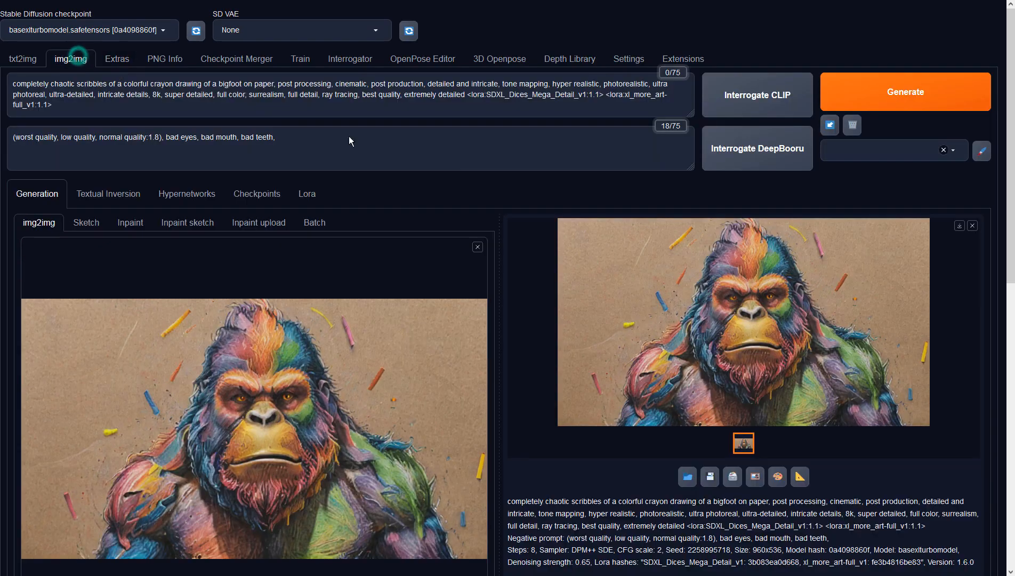
pyautogui.click(907, 99)
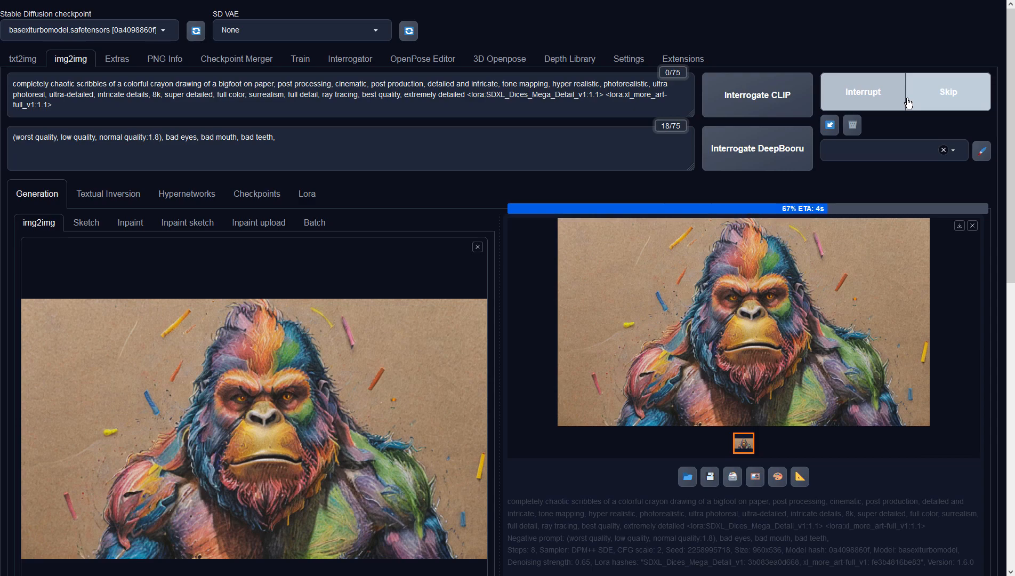
pyautogui.click(873, 285)
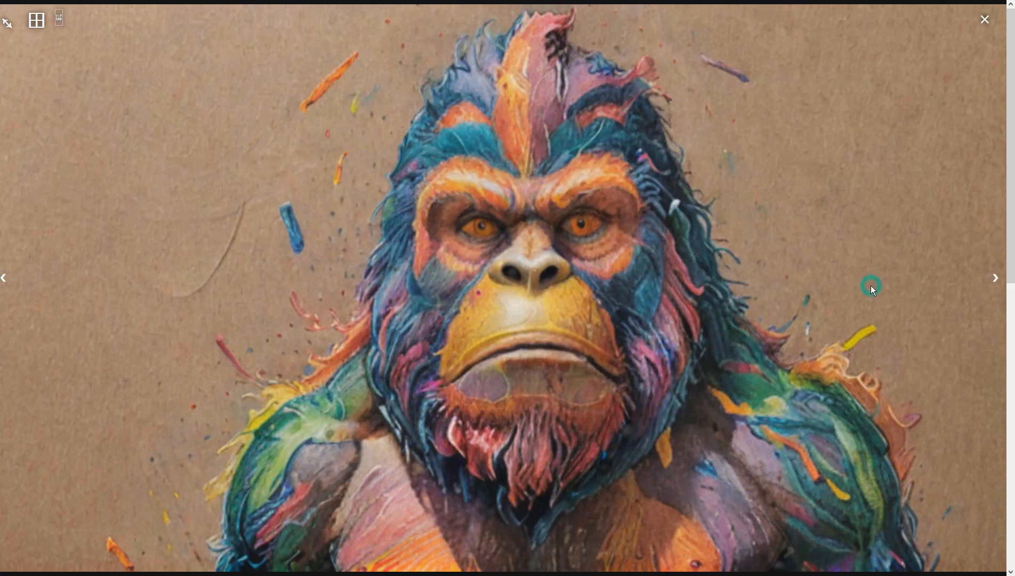